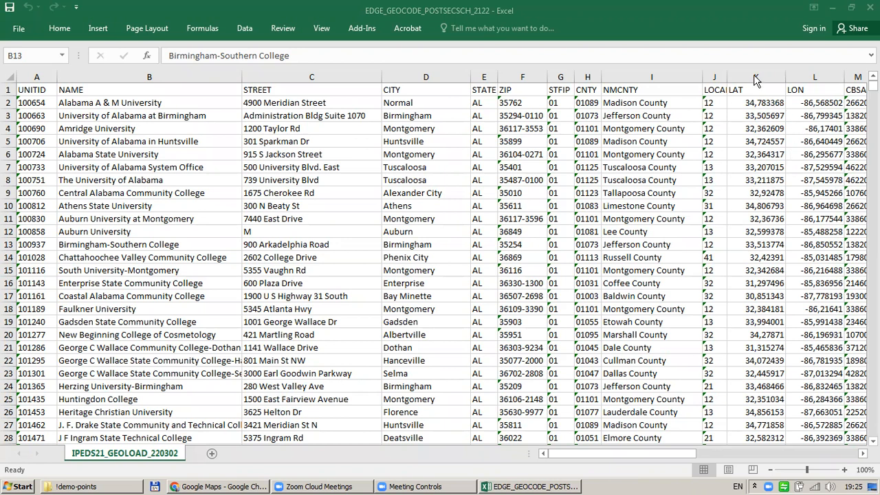
In Excel, select the LAT and LON columns and The University of Alabama row, then return to Google Maps
left_click(755, 76)
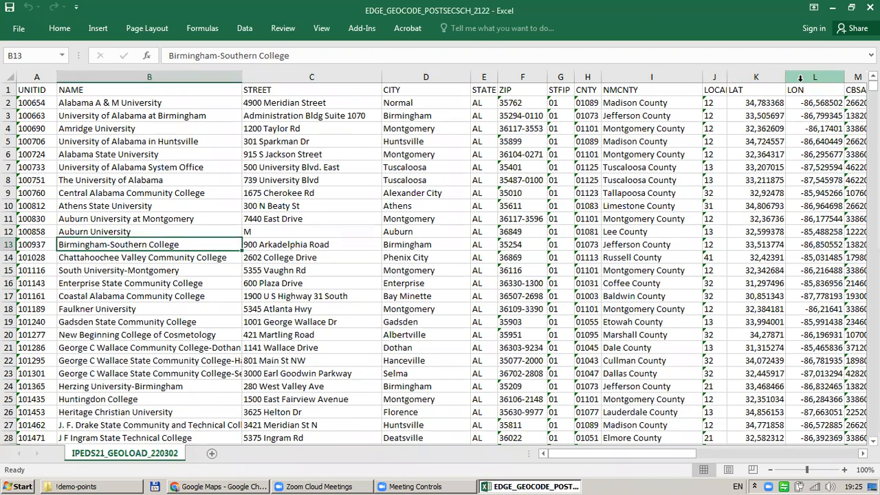
left_click(763, 78)
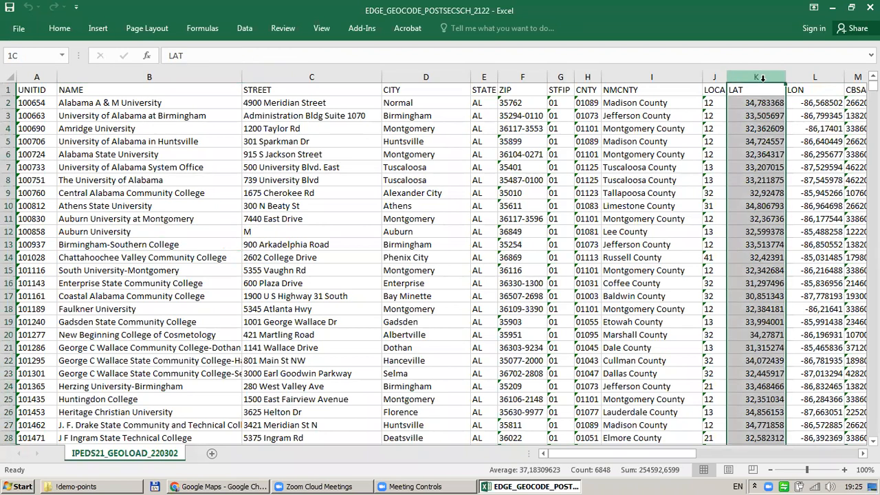
key("shift+Right")
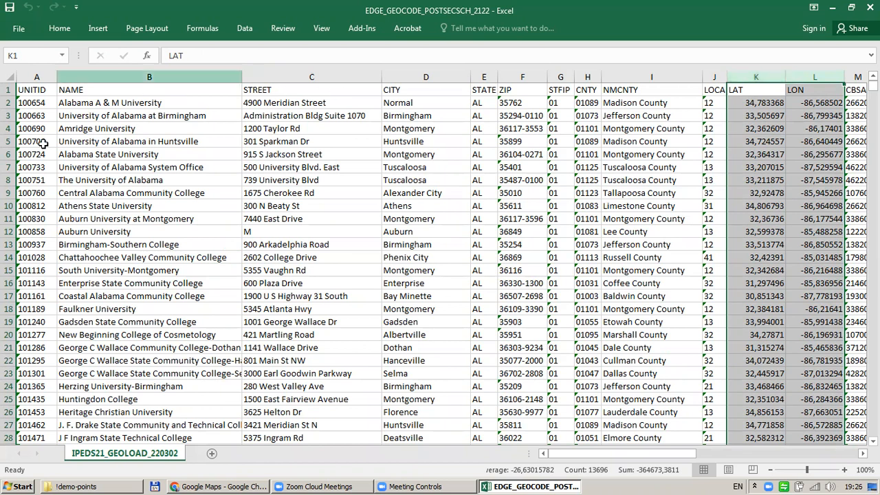
left_click(10, 180)
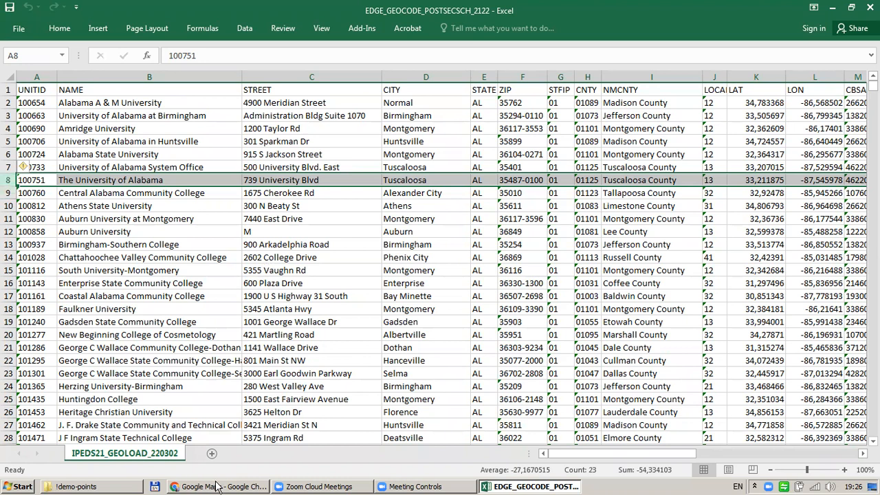
mouse_move(218, 486)
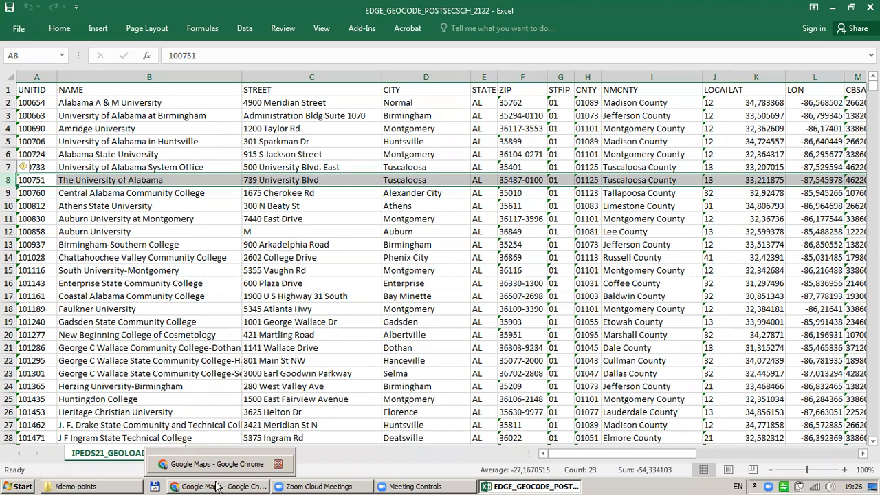
left_click(217, 487)
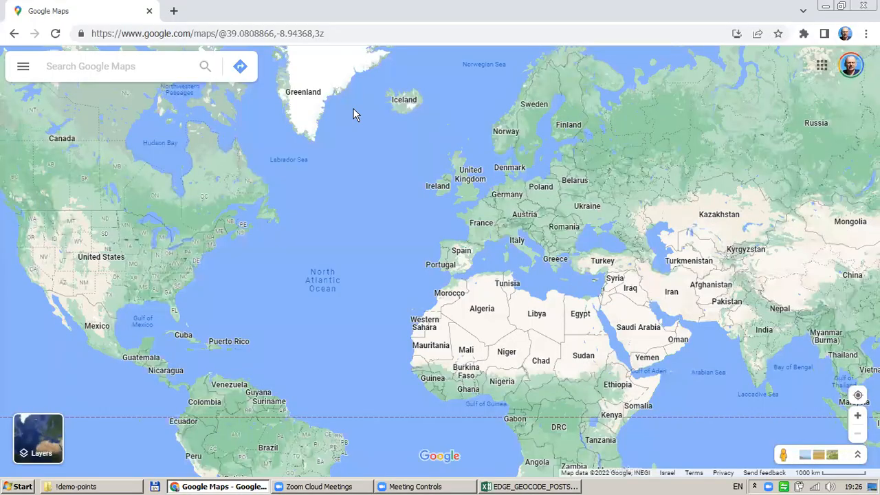
Create a new custom map from the Maps list under Your places
left_click(29, 75)
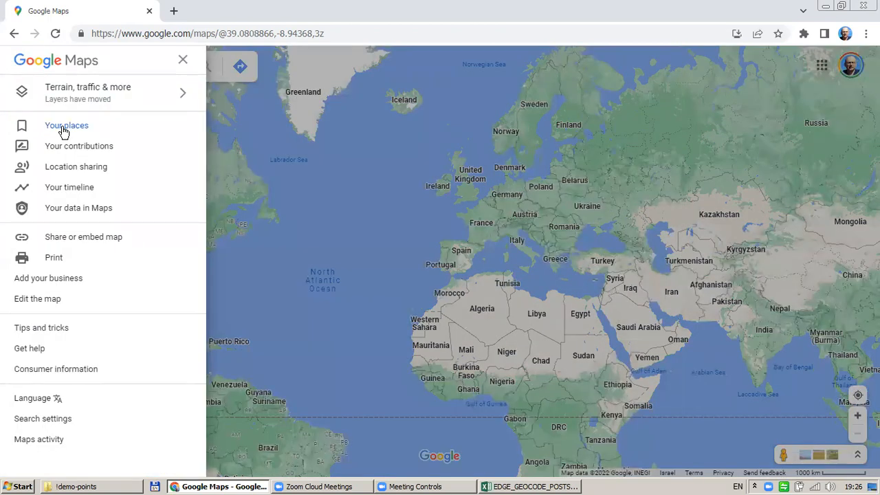
left_click(64, 129)
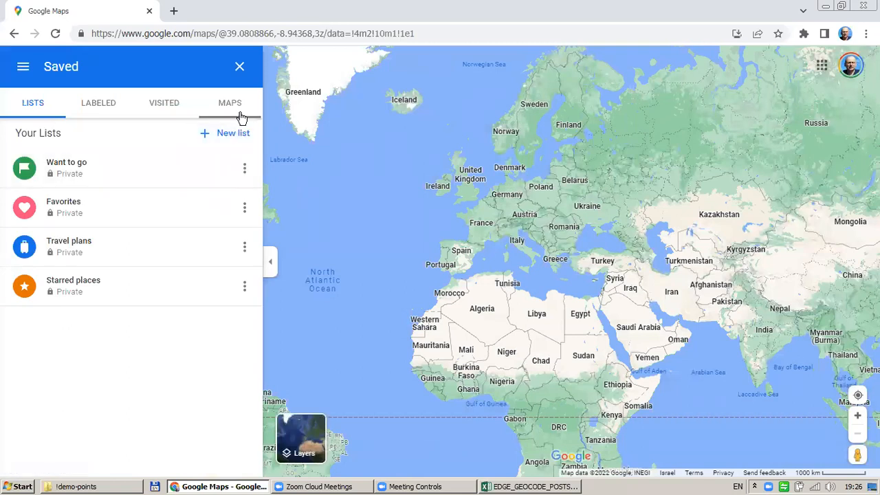
left_click(234, 107)
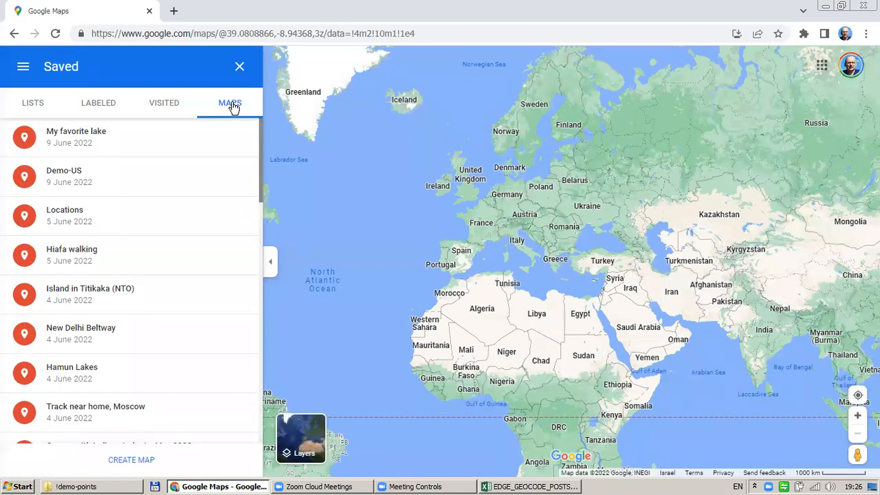
left_click(131, 459)
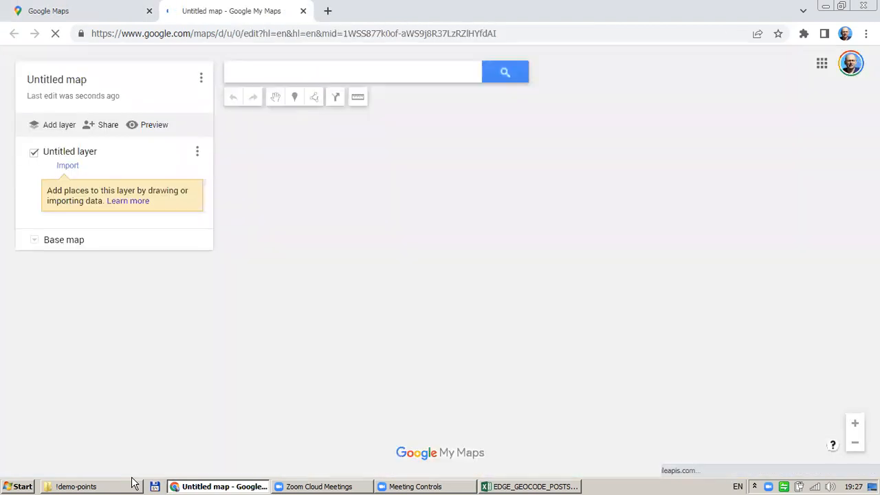
Zoom out to the whole world centred on the Atlantic and start an import into Untitled layer
scroll(426, 249, "down", 1)
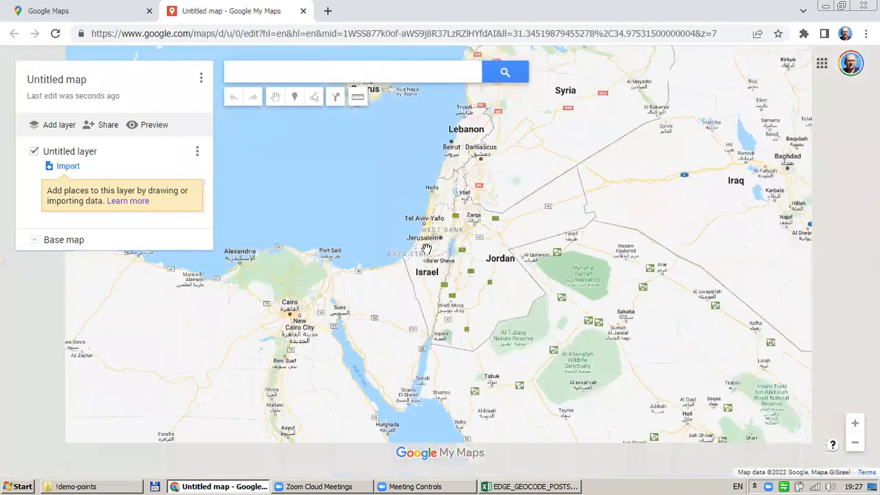
scroll(426, 249, "down", 5)
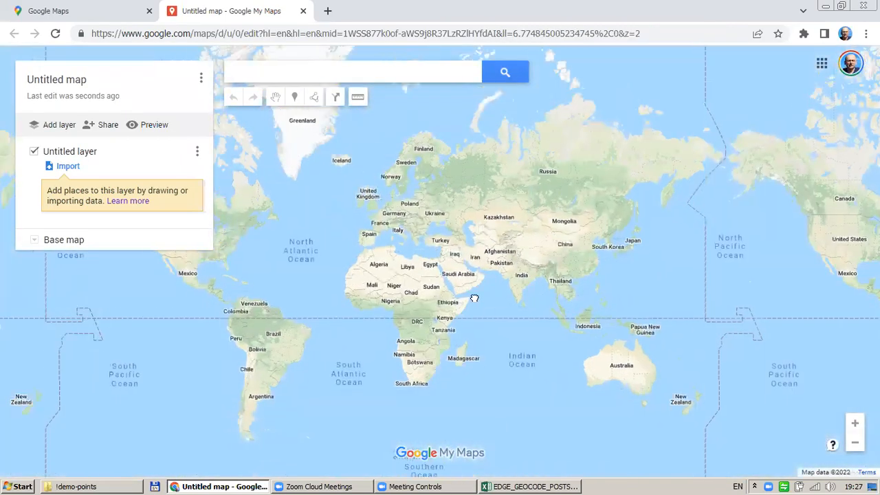
left_click_drag(474, 299, 602, 329)
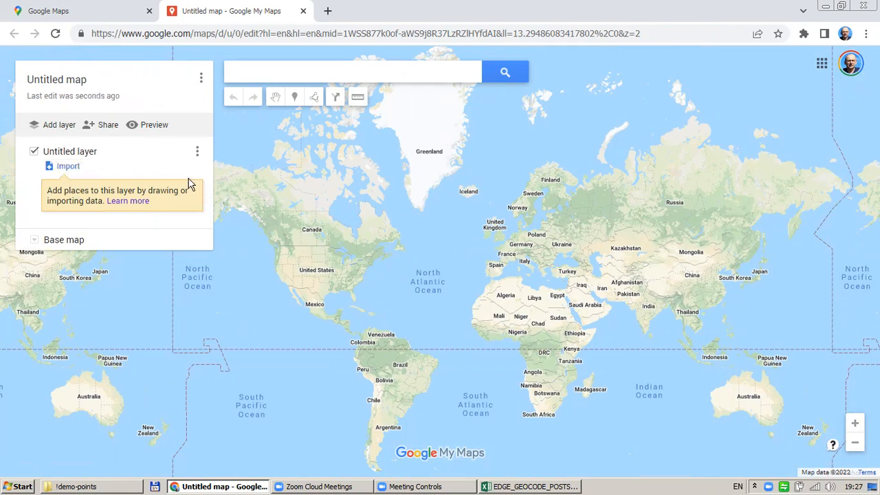
left_click(70, 168)
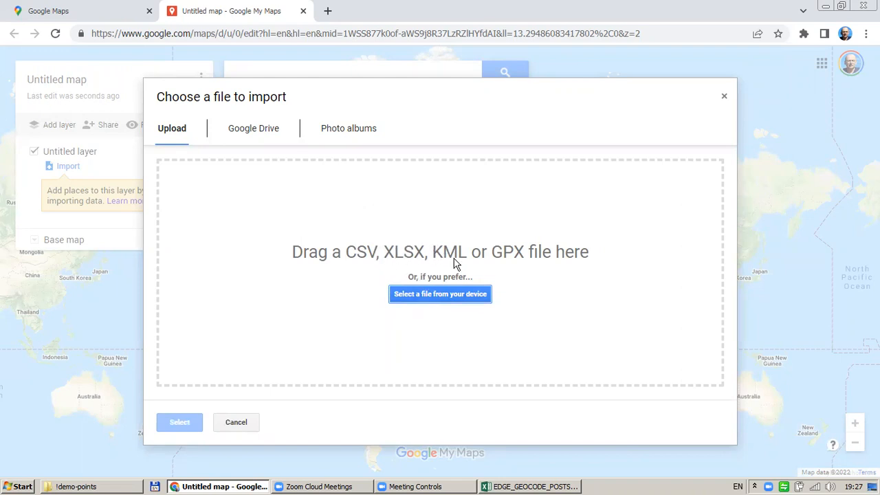
Upload EDGE_GEOCODE_POSTSECSCH_2122 from D:\!demo-points into the untitled layer
left_click(447, 299)
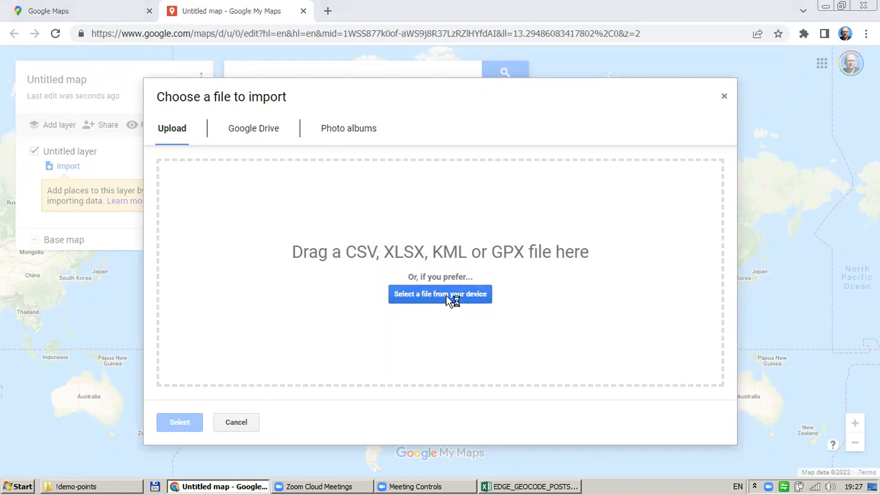
left_click(98, 255)
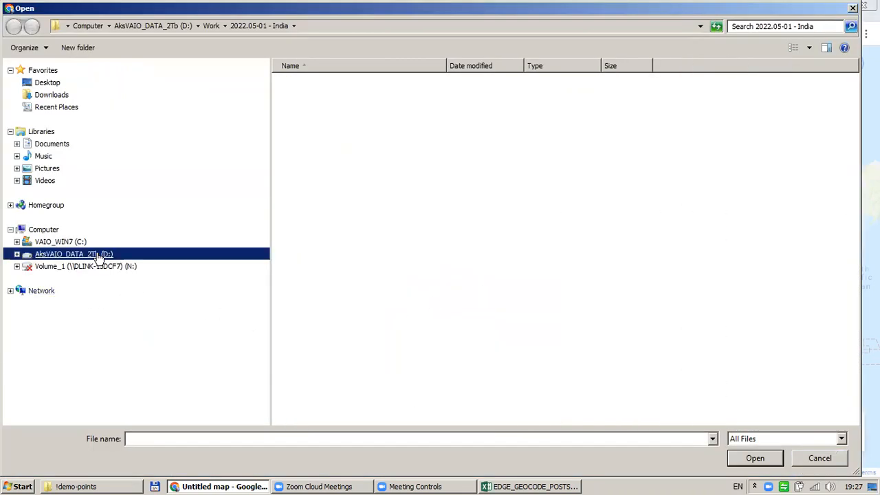
double_click(306, 100)
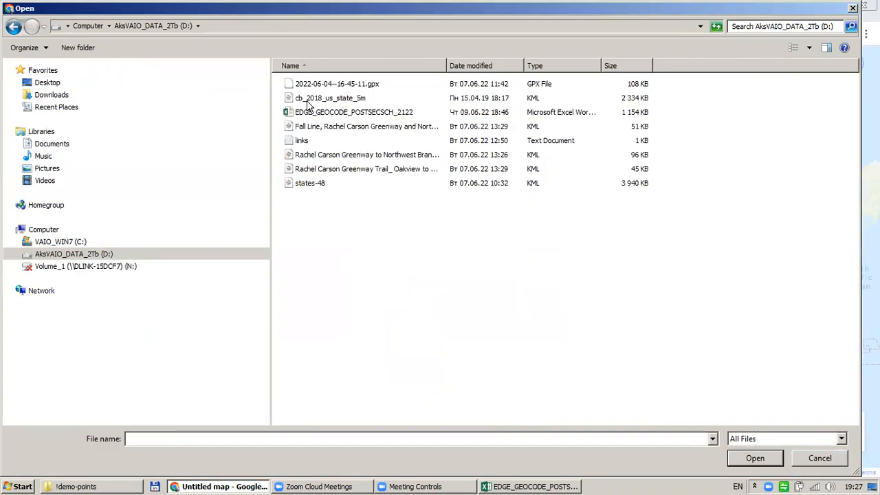
left_click(393, 114)
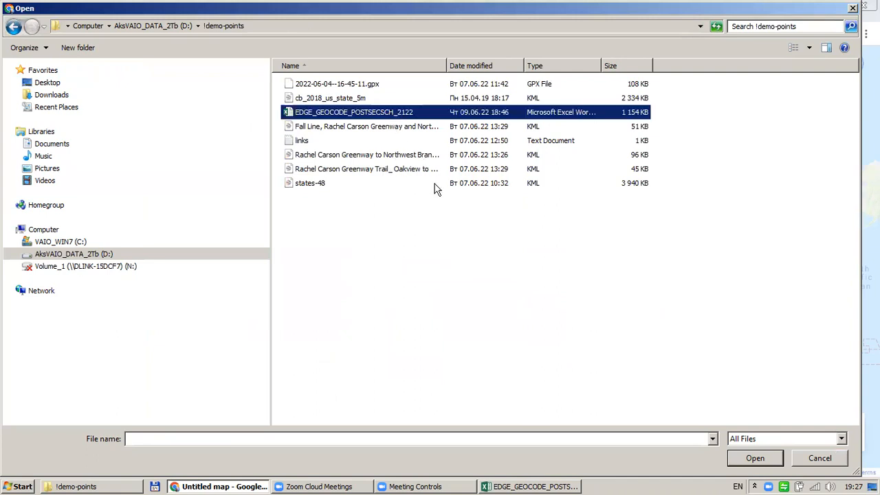
left_click(552, 487)
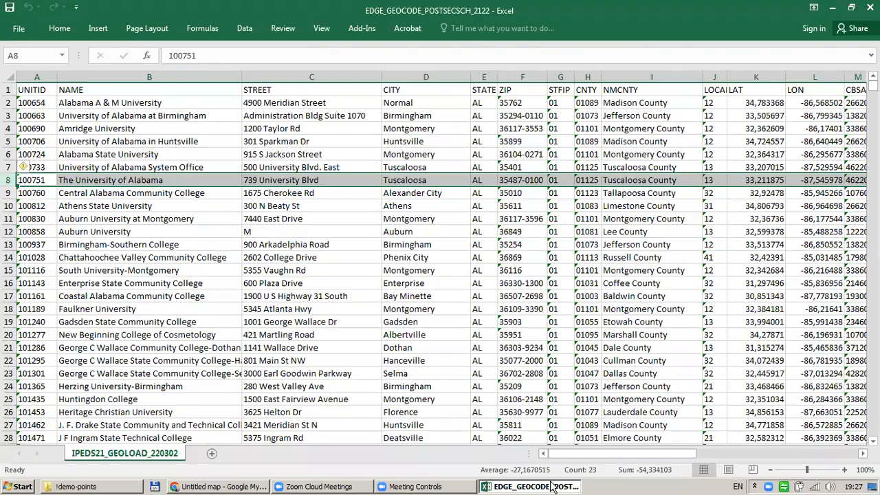
left_click(551, 486)
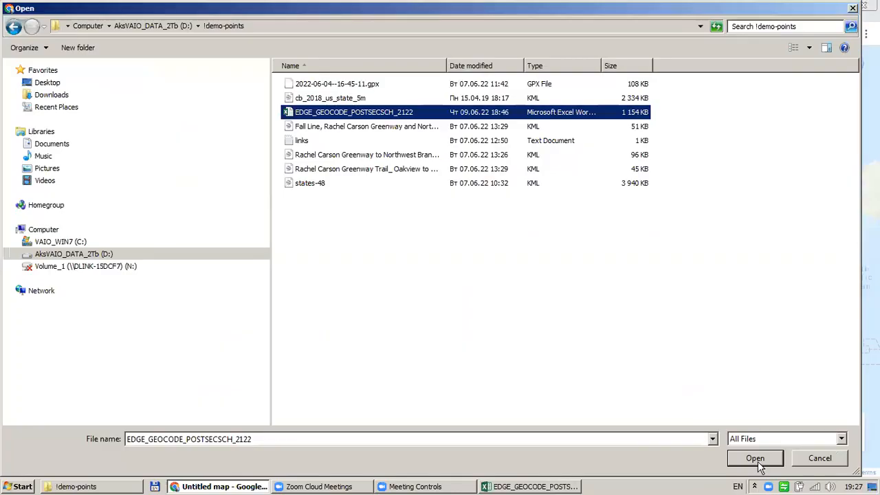
left_click(759, 466)
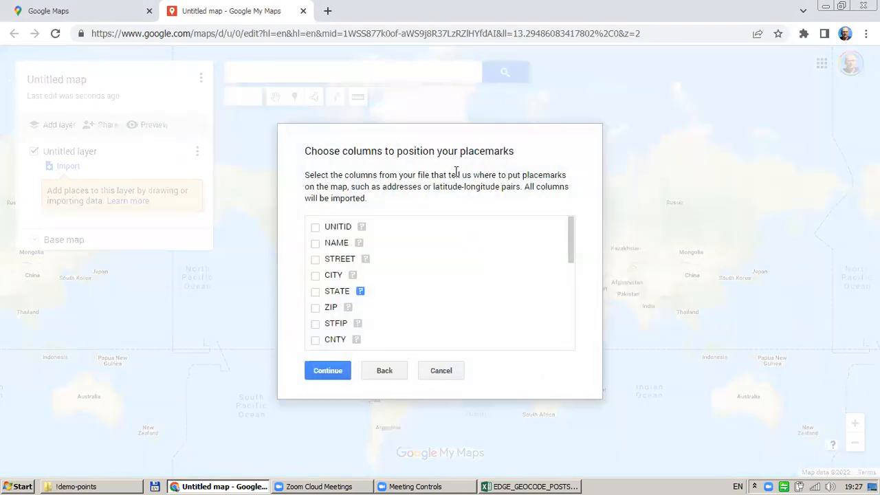
Confirm LAT and LON as the placemark position columns and continue
mouse_move(569, 226)
left_mouse_down()
mouse_move(574, 286)
mouse_move(570, 208)
mouse_move(571, 255)
mouse_move(569, 222)
left_mouse_up()
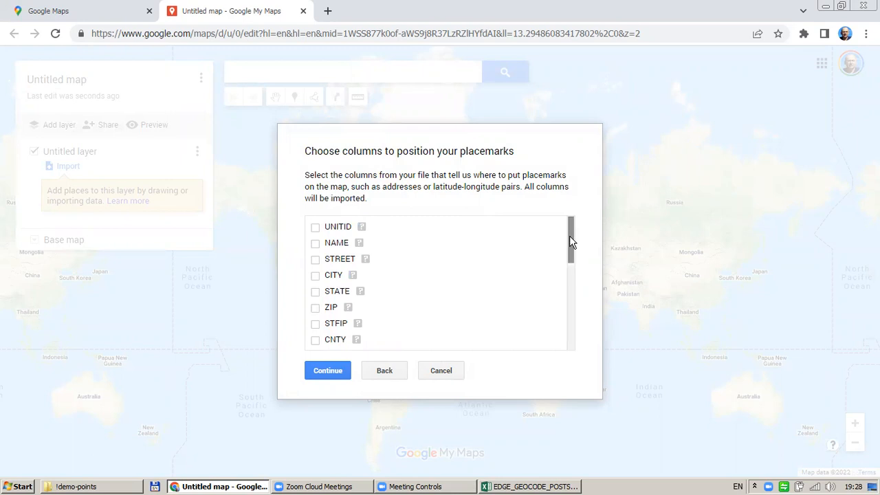
left_click_drag(569, 238, 570, 284)
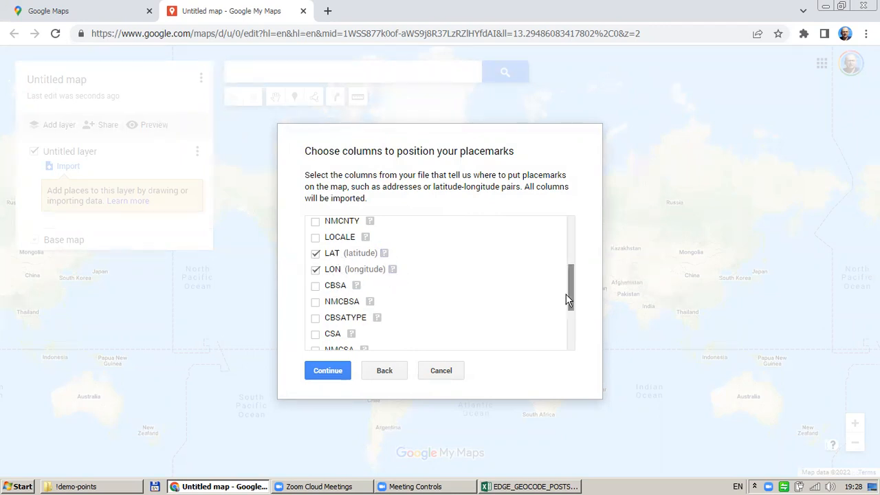
mouse_move(570, 289)
left_mouse_down()
mouse_move(573, 361)
mouse_move(569, 281)
left_mouse_up()
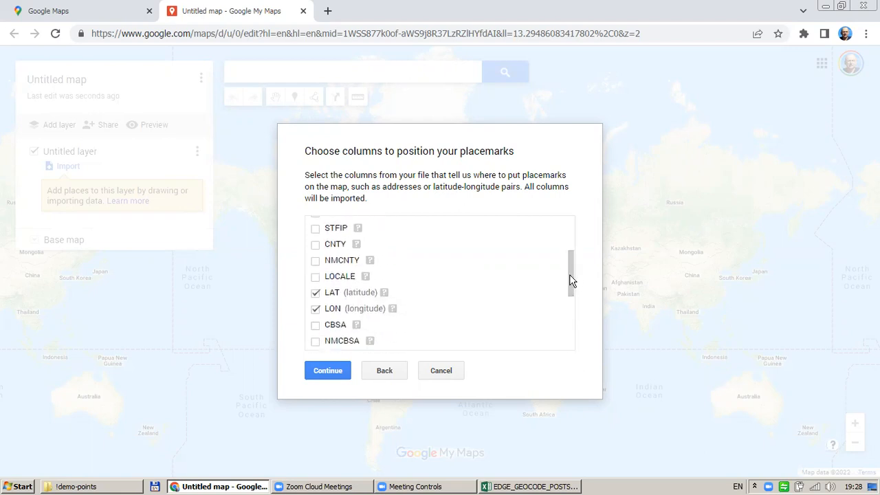
left_click(325, 370)
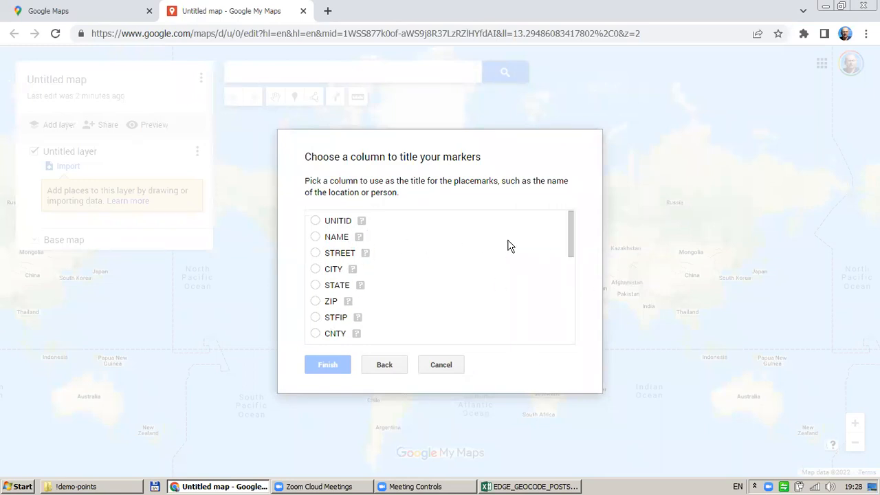
Use the NAME column for marker titles and finish placing the 2000 university markers
left_click(315, 237)
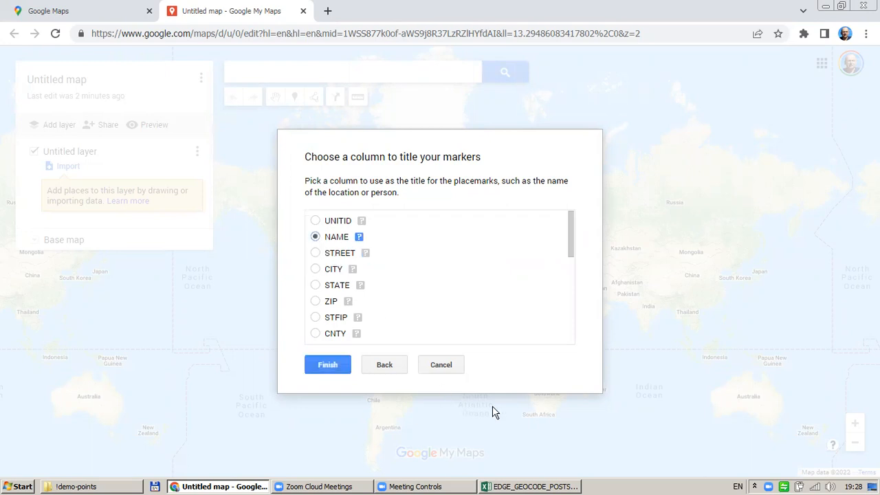
left_click(329, 364)
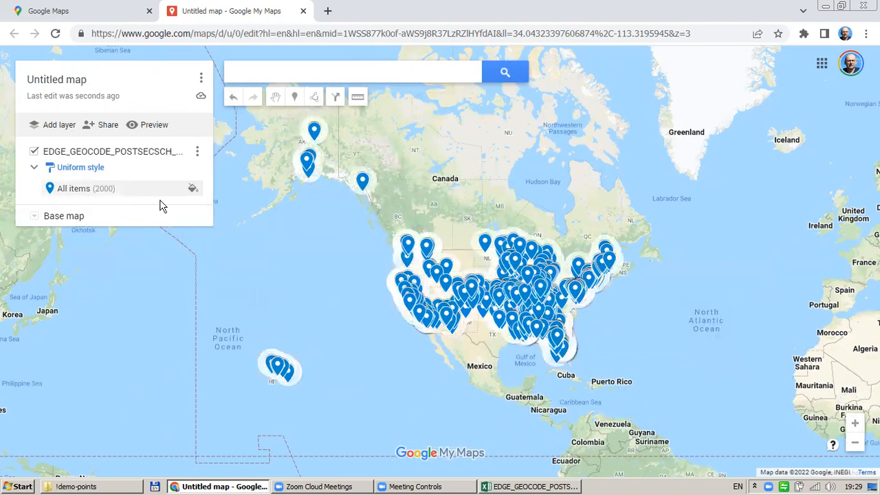
Style all university markers yellow with the book icon from the Places icon set
left_click(192, 188)
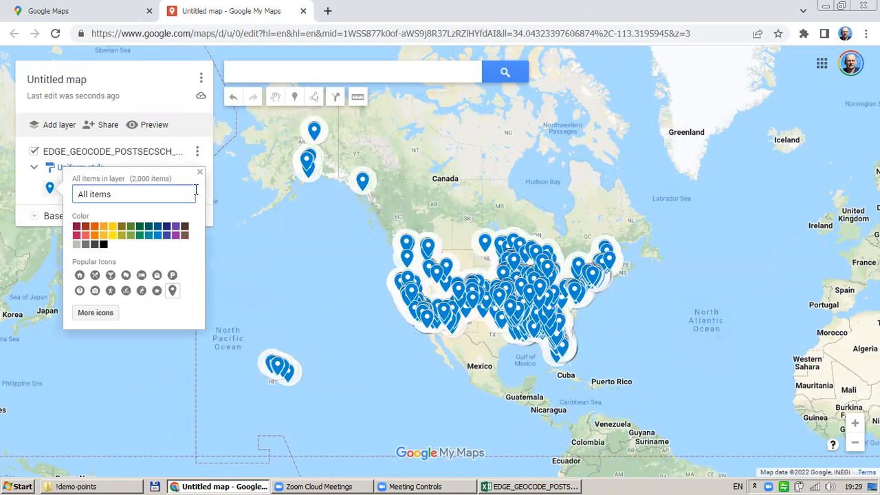
left_click(115, 237)
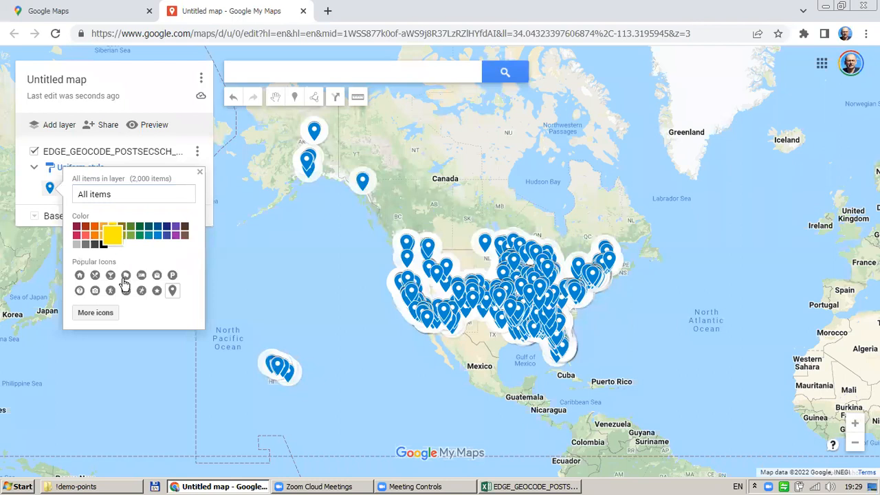
left_click(95, 313)
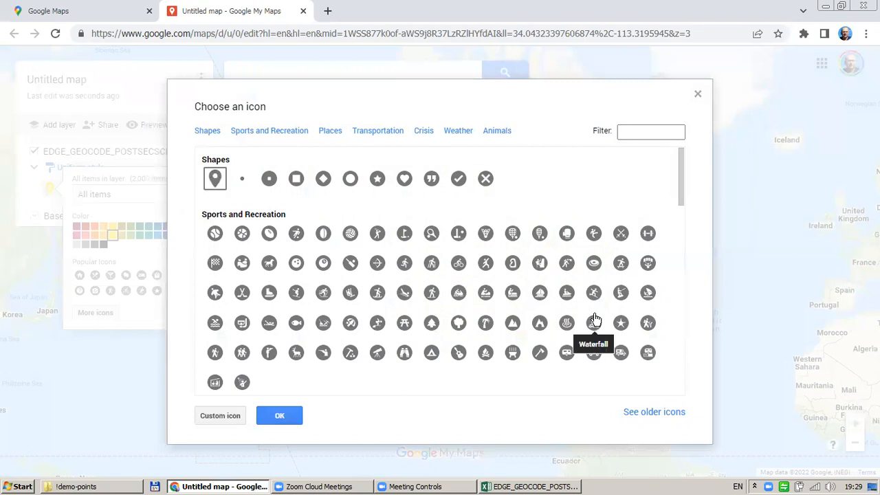
scroll(594, 320, "down", 3)
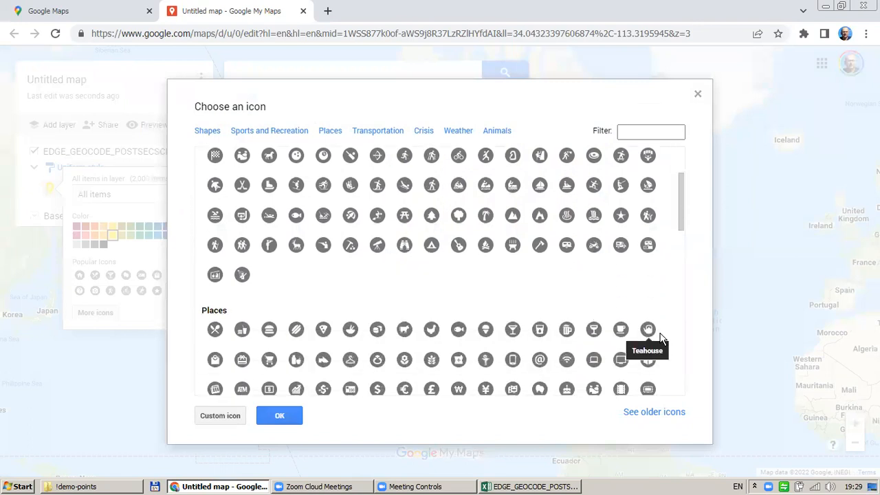
scroll(662, 338, "down", 1)
scroll(661, 338, "down", 2)
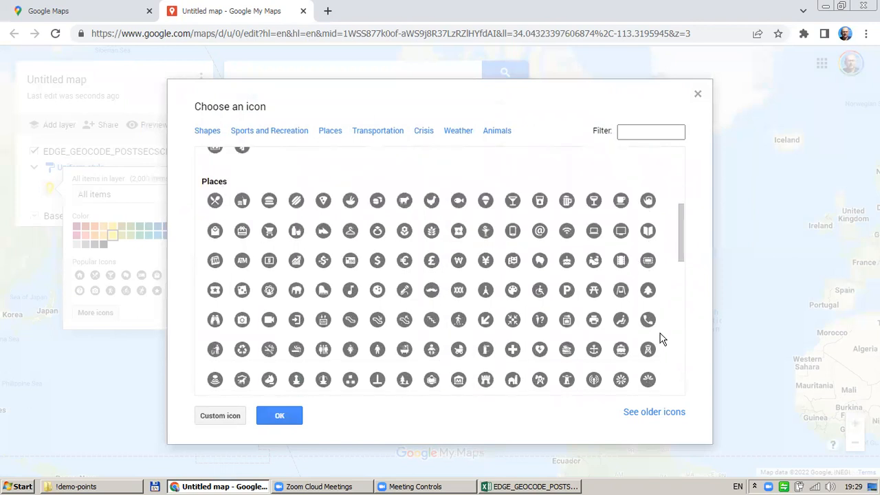
left_click(649, 294)
left_click(280, 416)
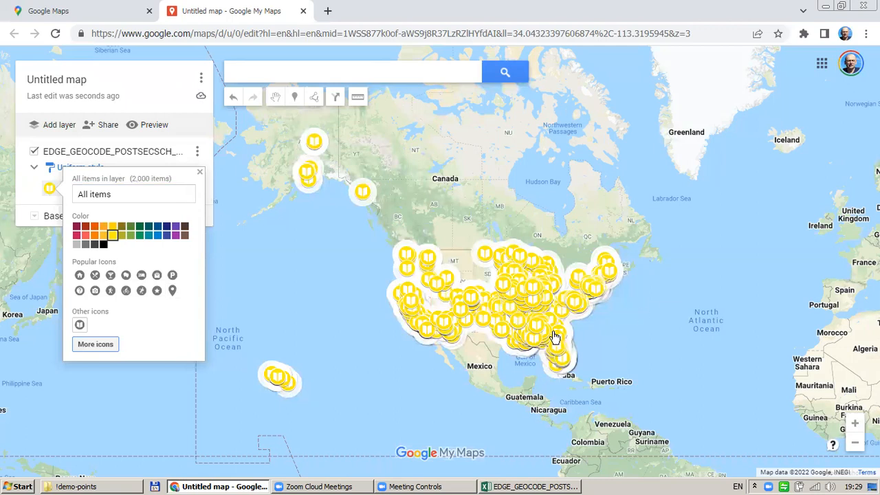
Zoom in on the eastern United States and close the marker style options
scroll(554, 335, "up", 1)
scroll(554, 334, "up", 2)
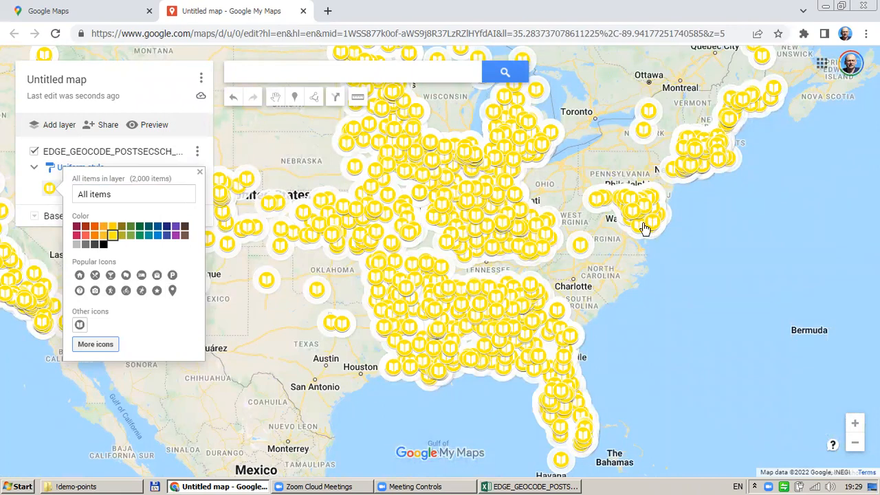
scroll(642, 218, "up", 1)
scroll(643, 219, "up", 3)
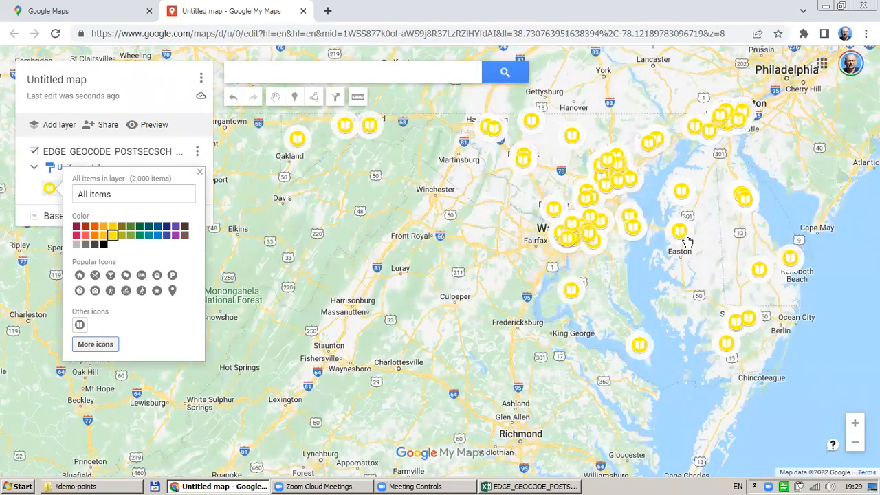
scroll(688, 240, "up", 1)
scroll(674, 292, "up", 1)
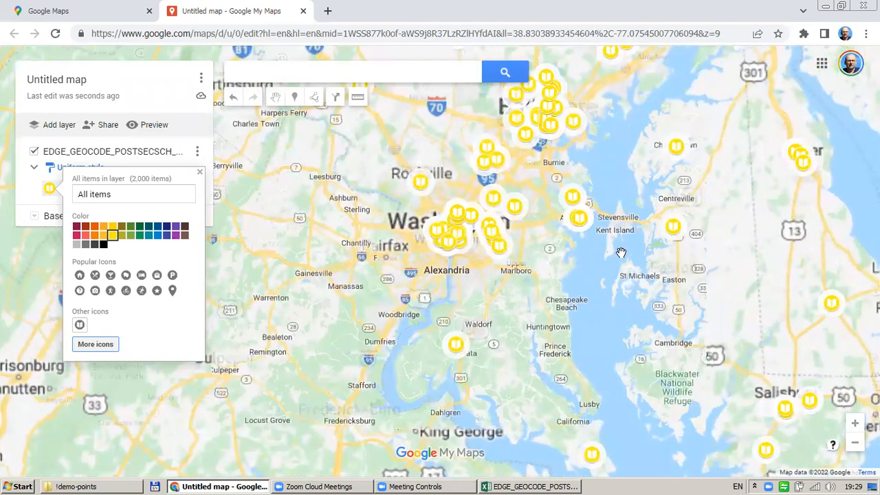
left_click(614, 255)
Open Cecil College's marker details and read its UNITID, address, LAT/LON and SCHOOLYEAR
left_click_drag(622, 285, 614, 371)
scroll(538, 262, "up", 1)
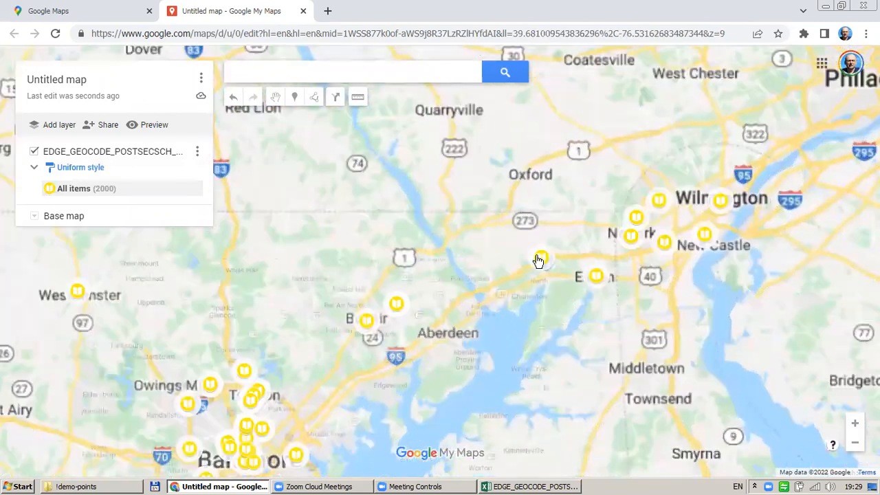
left_click(538, 258)
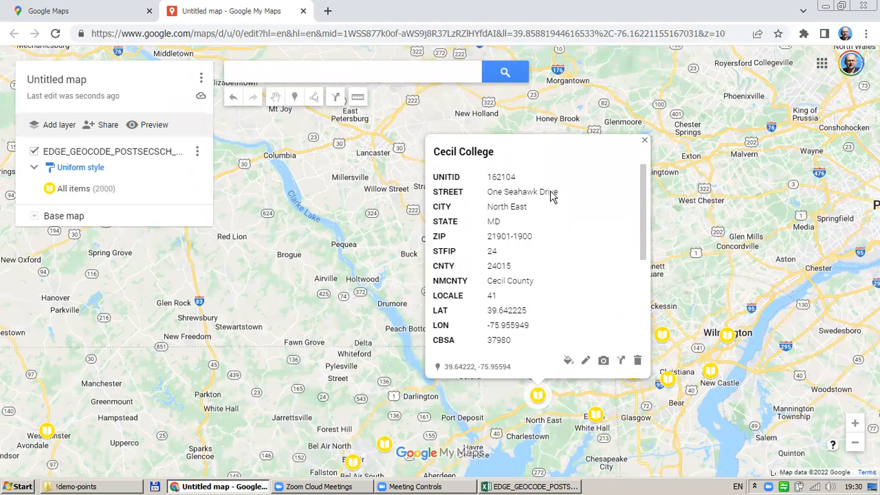
scroll(646, 230, "down", 3)
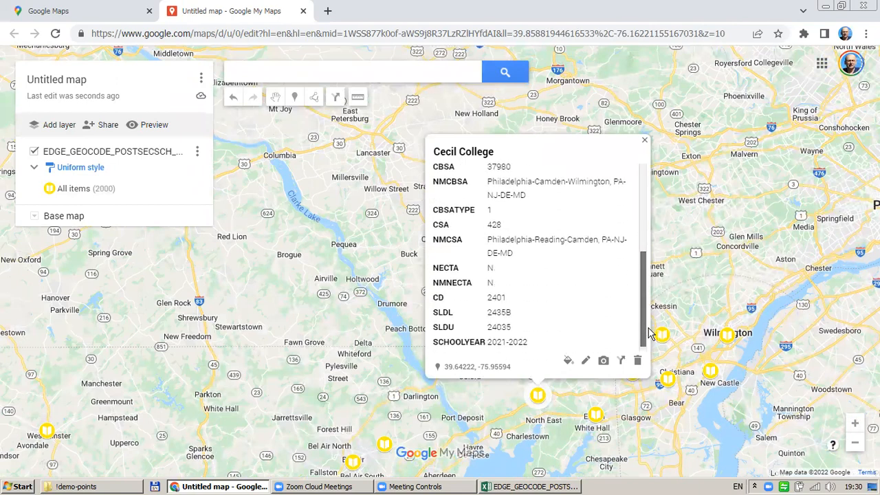
scroll(649, 237, "up", 2)
scroll(646, 237, "up", 1)
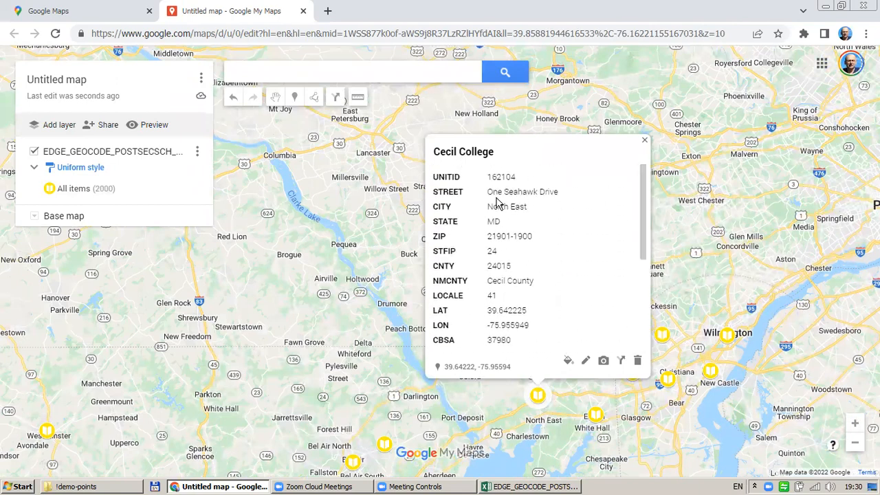
In the Excel university sheet, select The University of Alabama row and scroll across its columns
left_click(525, 486)
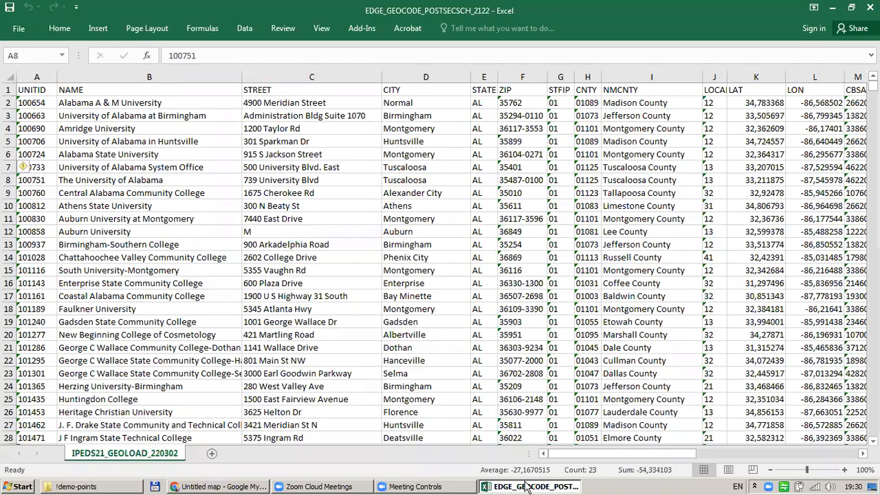
left_click(9, 180)
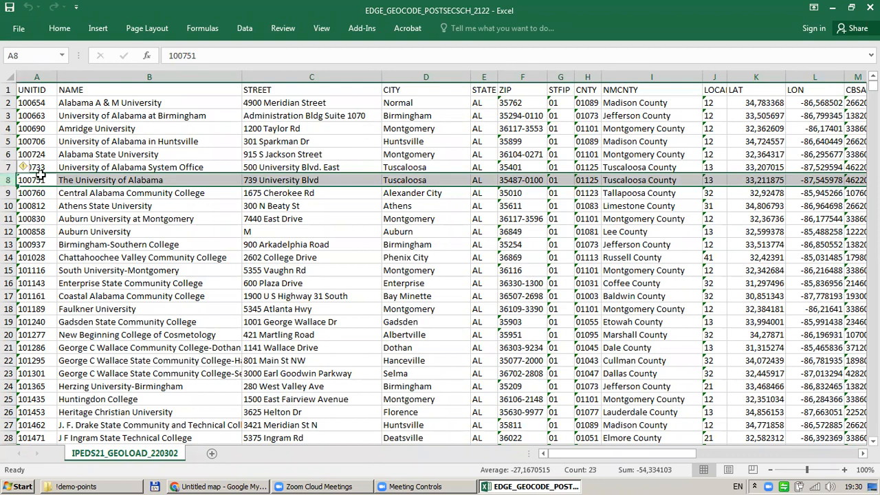
left_click_drag(615, 459, 528, 487)
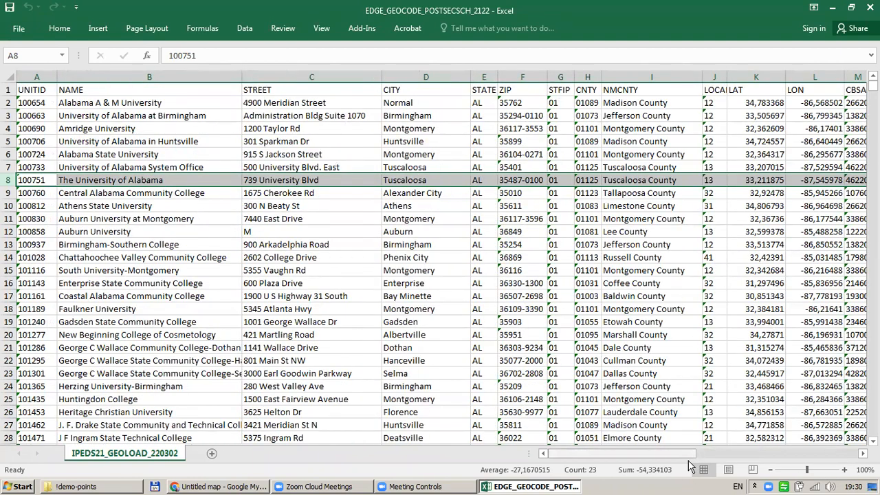
left_click_drag(606, 454, 591, 474)
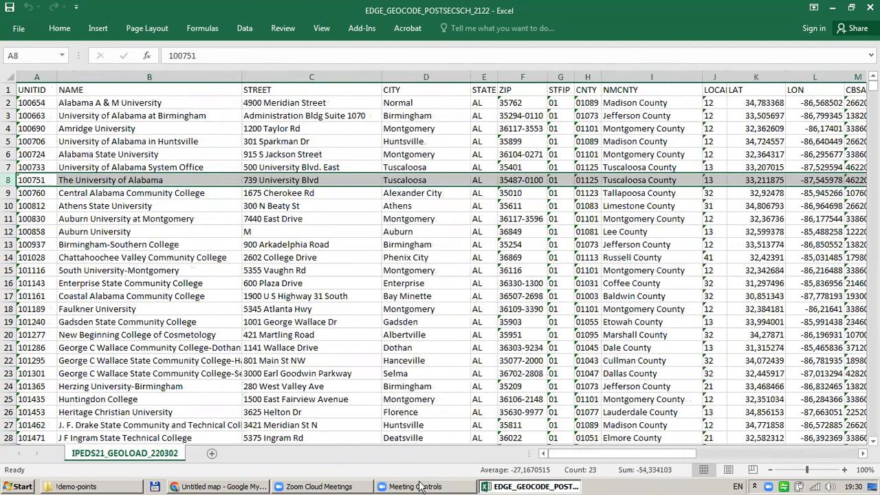
Back in My Maps, open the universities layer's data table and widen the table panel
left_click(196, 486)
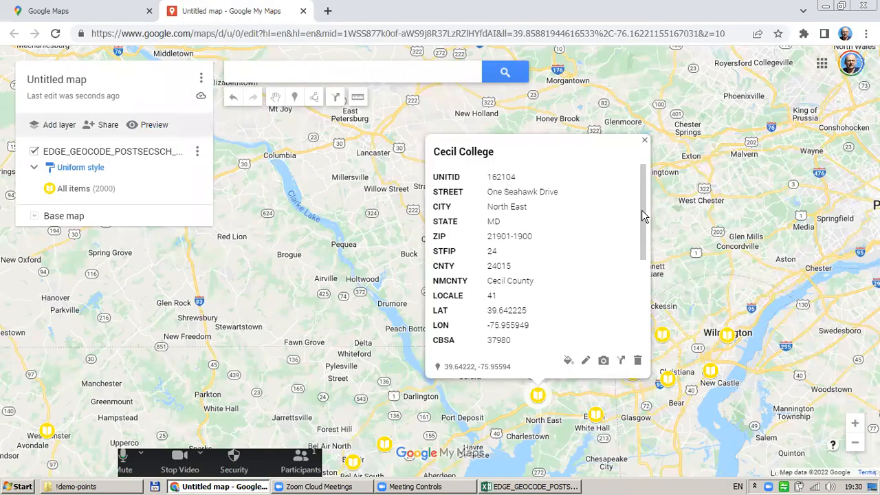
mouse_move(643, 219)
left_mouse_down()
mouse_move(643, 313)
mouse_move(634, 212)
left_mouse_up()
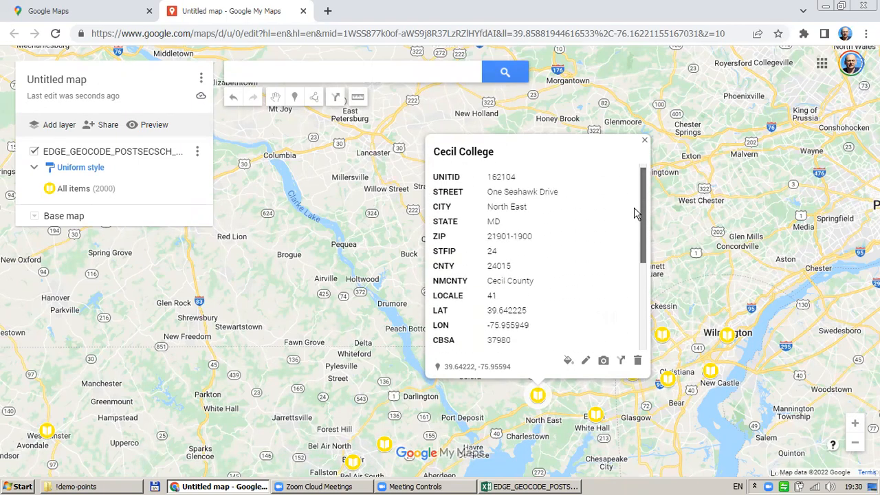
left_click(197, 153)
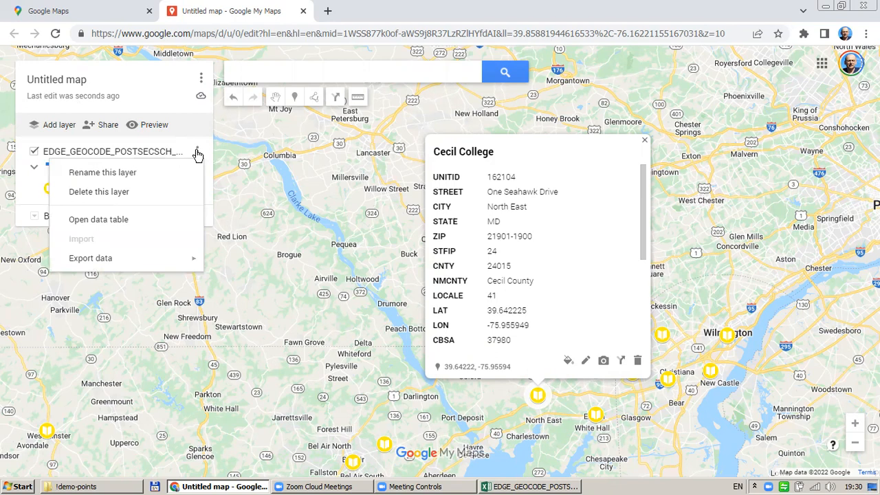
left_click(99, 220)
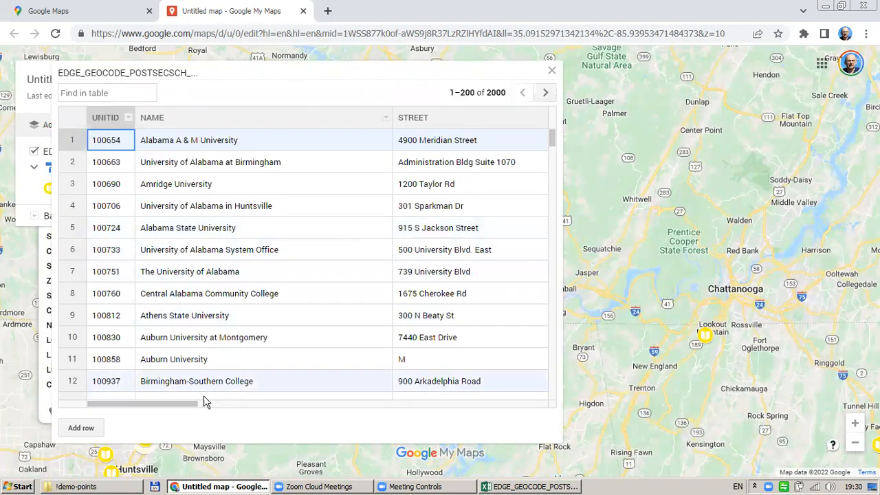
left_click_drag(204, 402, 140, 424)
left_click_drag(563, 271, 837, 273)
left_click_drag(364, 409, 825, 389)
left_click_drag(756, 405, 281, 385)
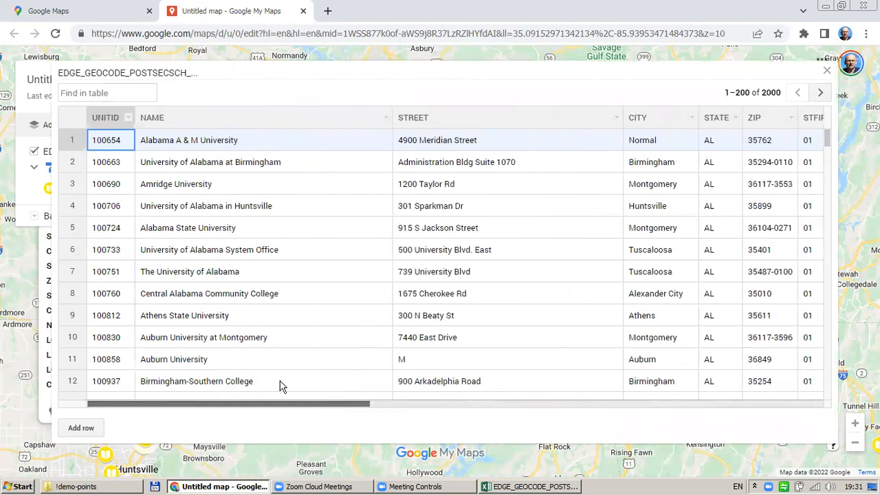
Locate University of Alabama System Office, Central Alabama Community College and The University of Alabama on the map
left_click(71, 253)
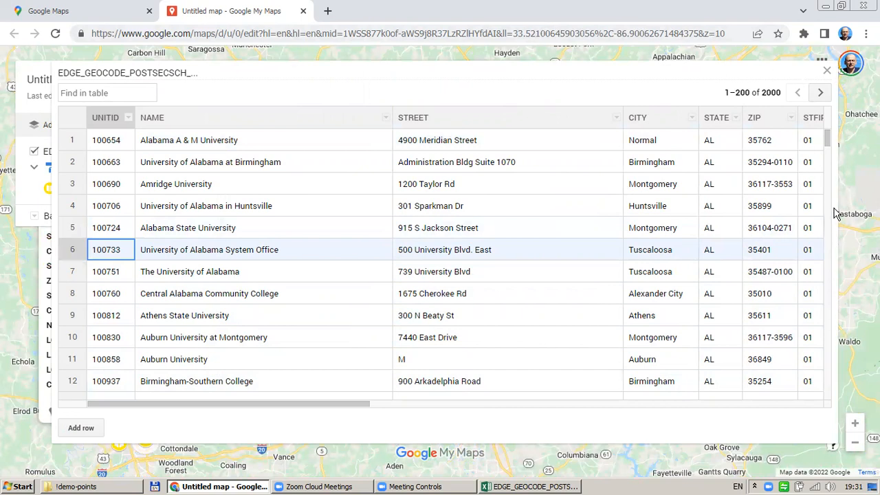
left_click_drag(835, 205, 245, 191)
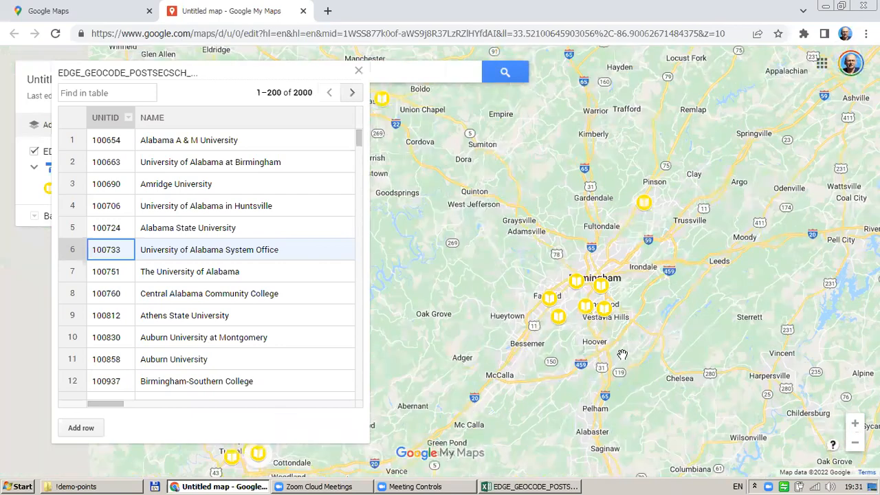
left_click(70, 297)
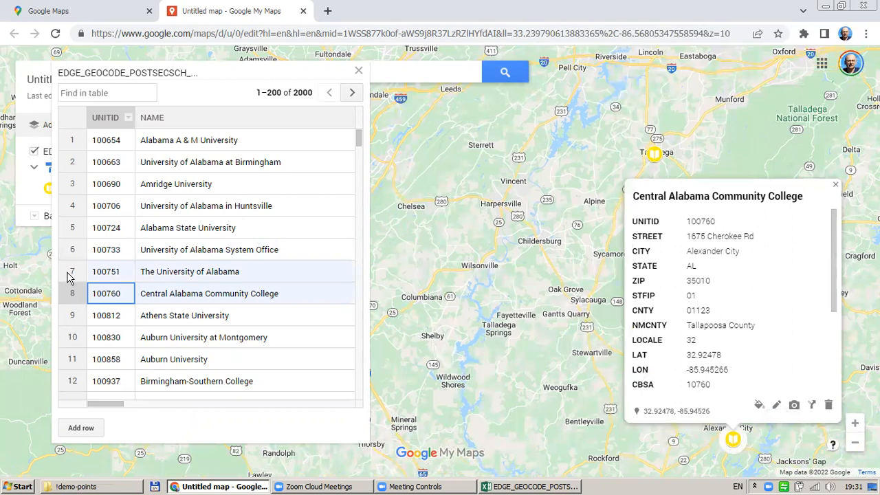
left_click(69, 275)
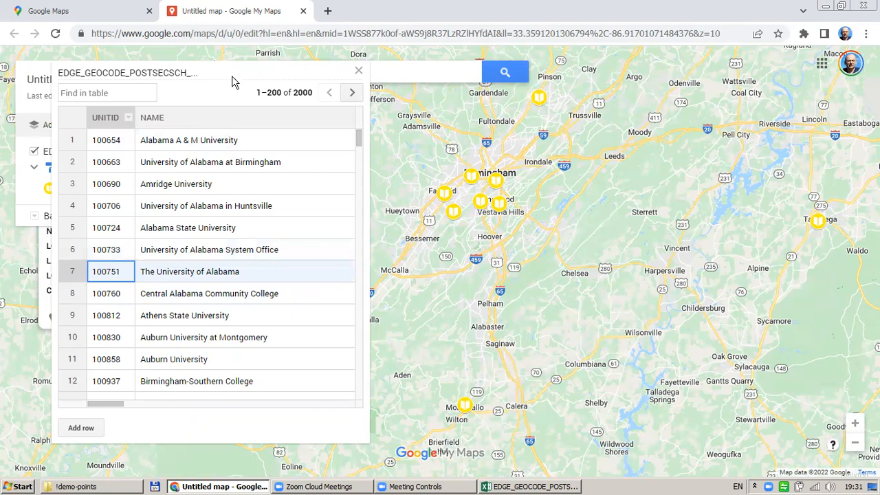
left_click_drag(233, 77, 509, 104)
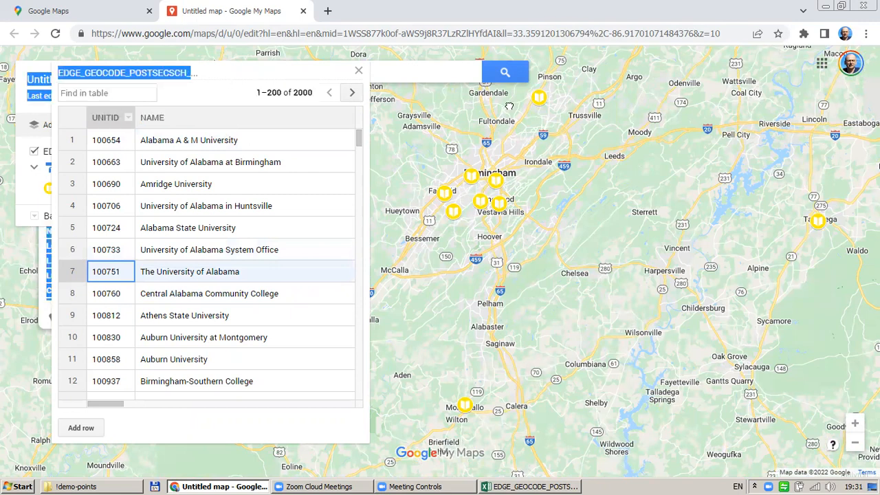
left_click_drag(375, 373, 803, 474)
left_click(679, 201)
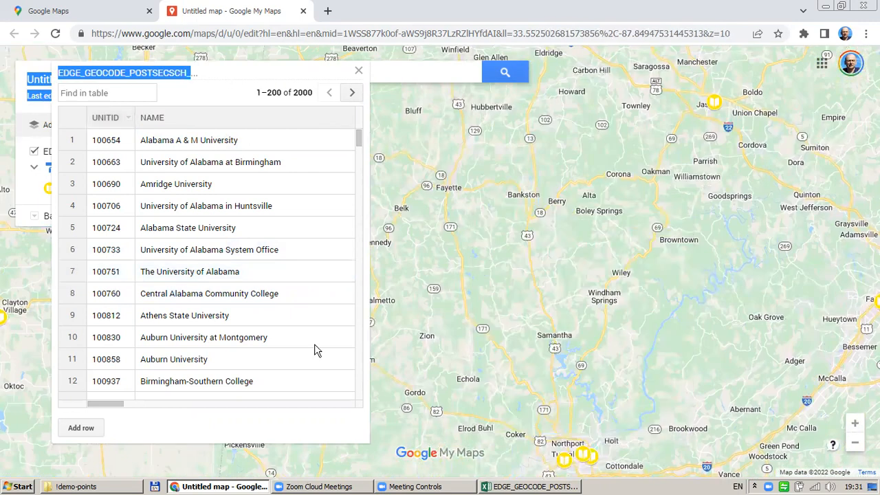
View the Amridge, UAB, Bevill State and Hanceville college markers, then close the data table
left_click(75, 185)
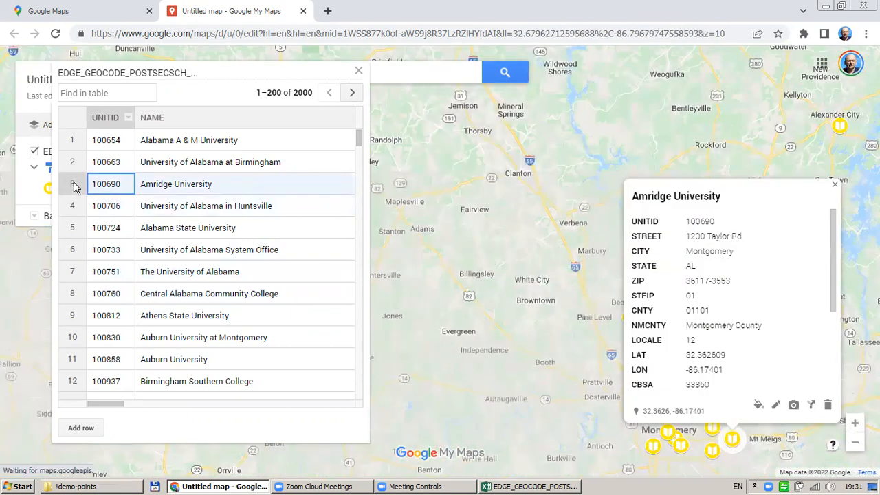
left_click(72, 165)
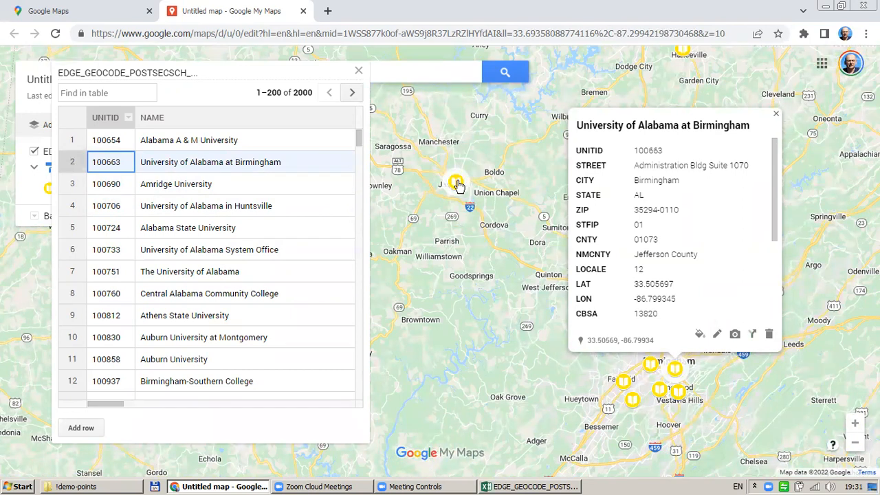
left_click(457, 183)
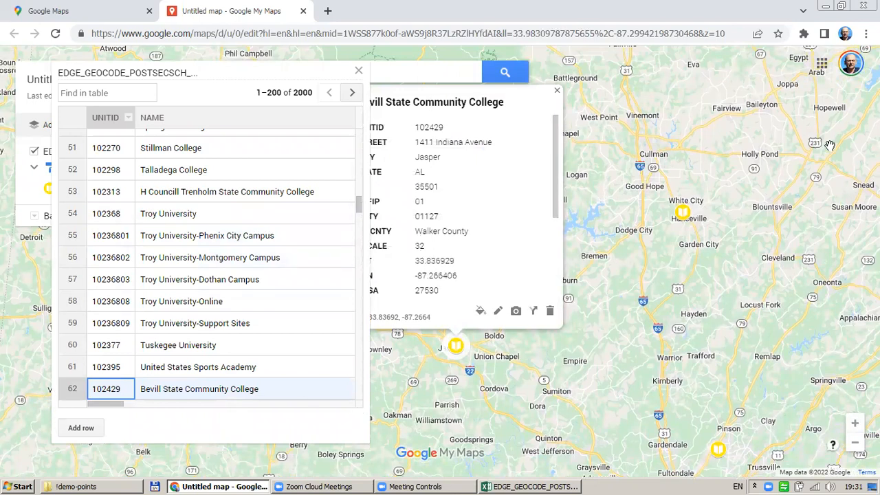
left_click(682, 212)
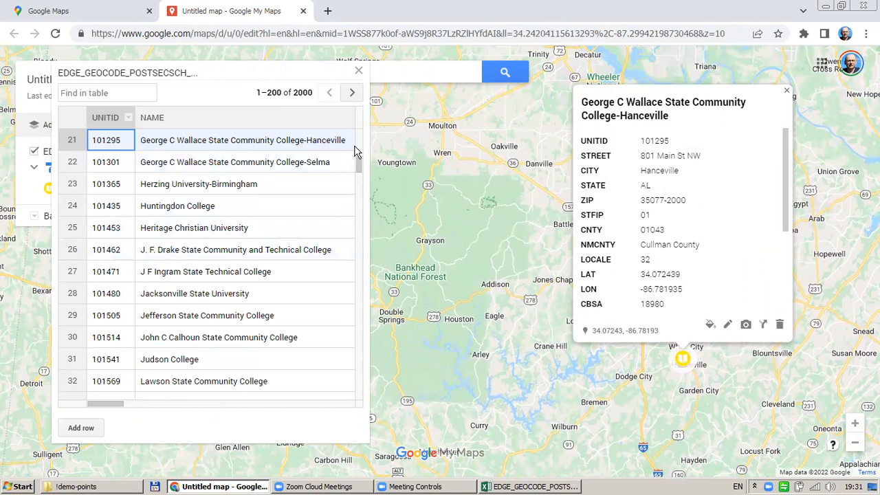
left_click(359, 71)
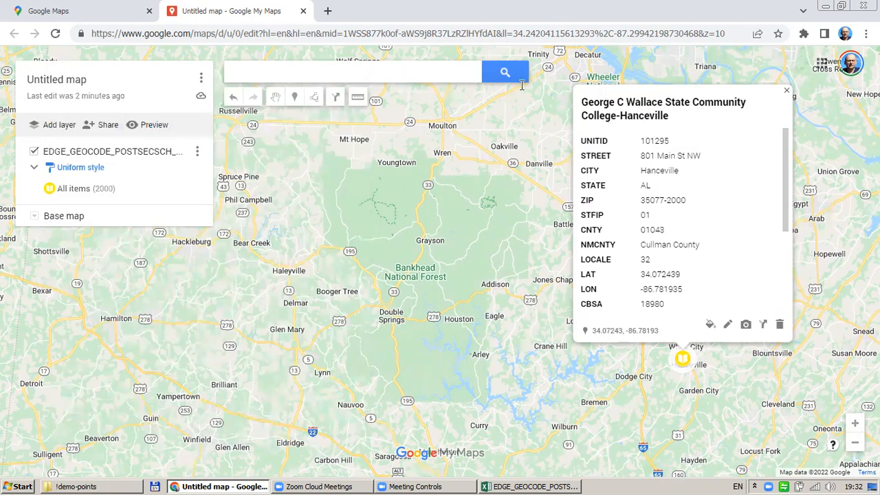
Close the college details, check the universities layer menu, and return to Google Maps' saved maps
left_click(786, 90)
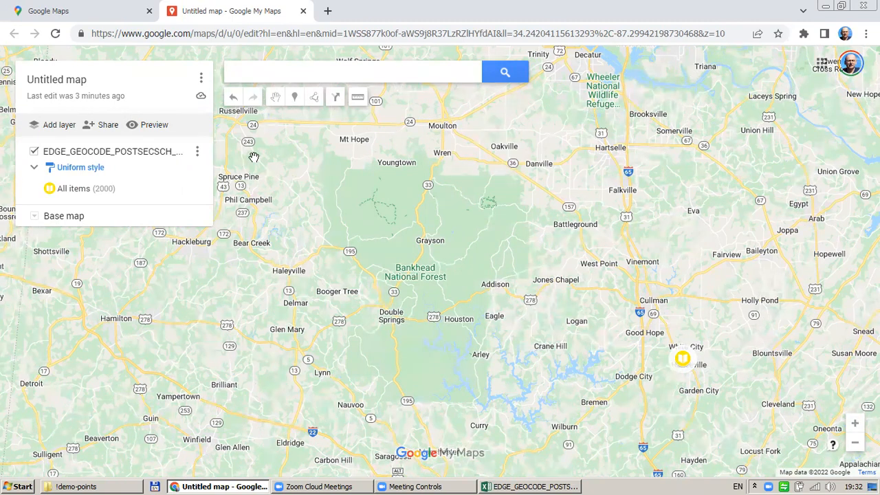
left_click(197, 151)
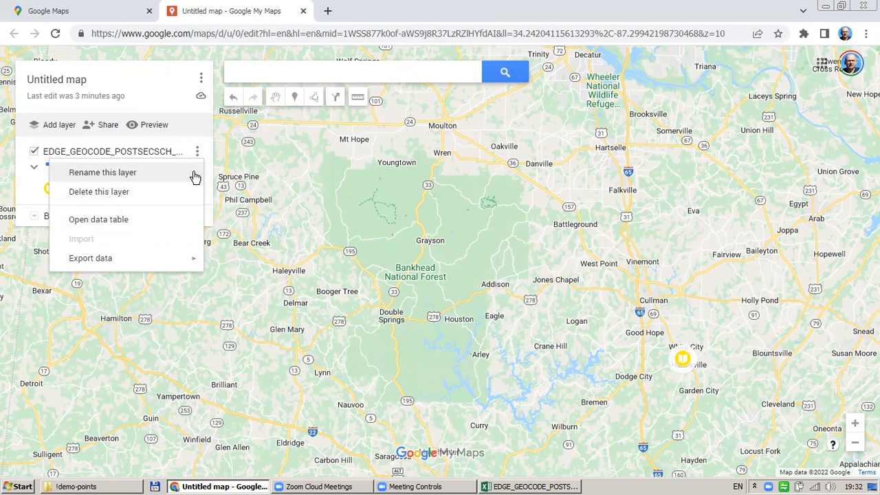
left_click(354, 216)
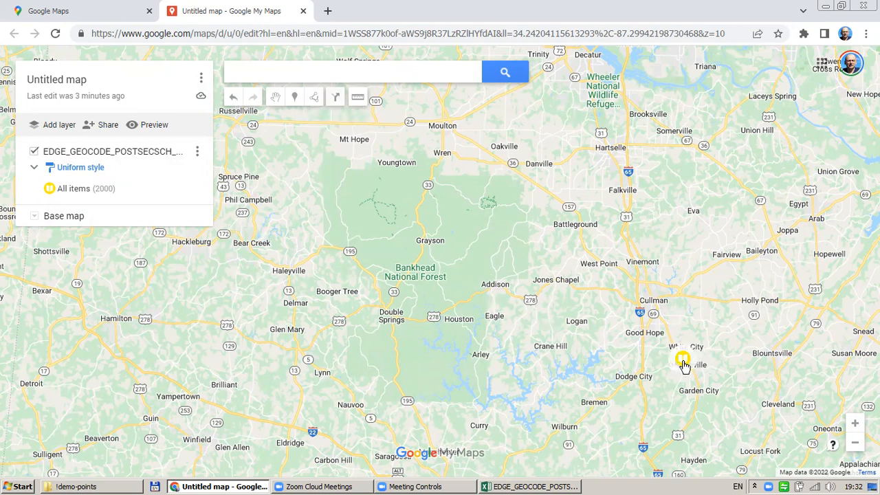
left_click(89, 12)
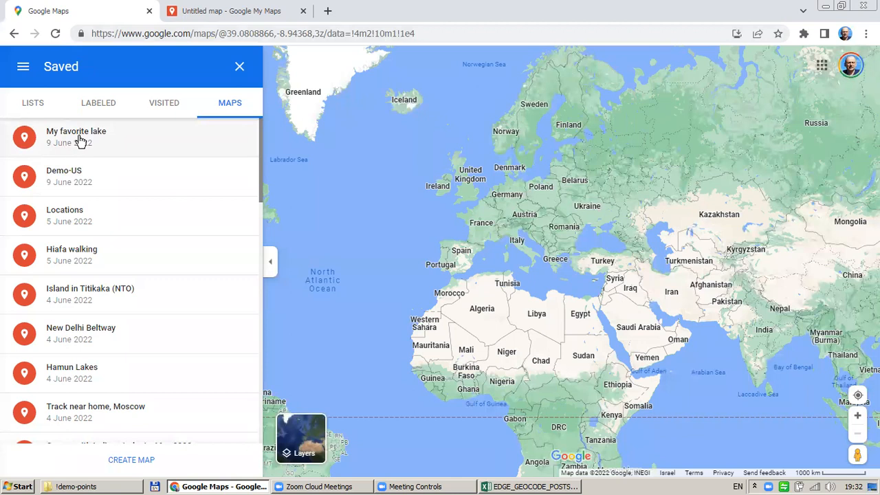
Open the saved map 'My favorite lake' in Google My Maps
left_click(83, 139)
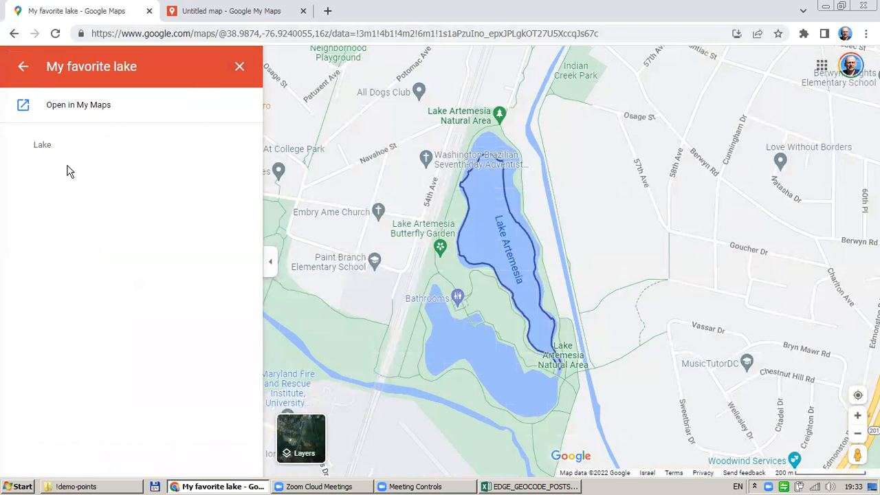
left_click(82, 112)
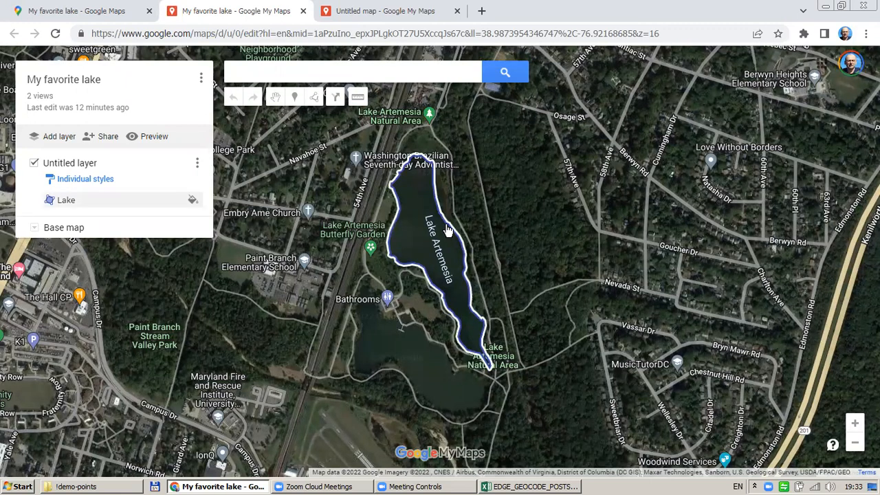
Add a new untitled layer to My favorite lake and start importing a file into it
scroll(447, 230, "down", 2)
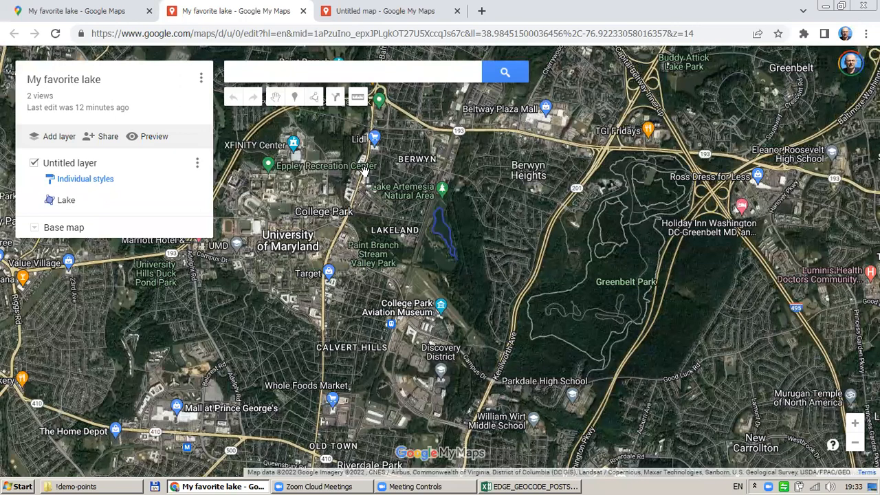
left_click(60, 137)
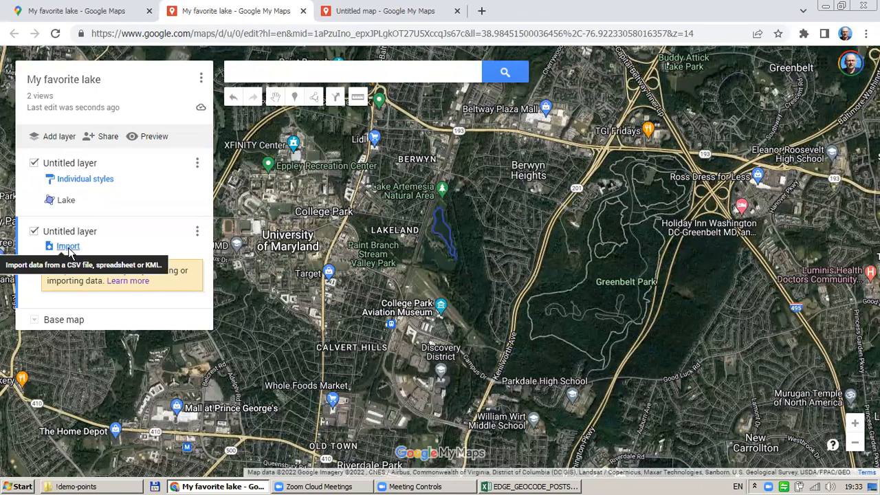
left_click(68, 251)
left_click(469, 299)
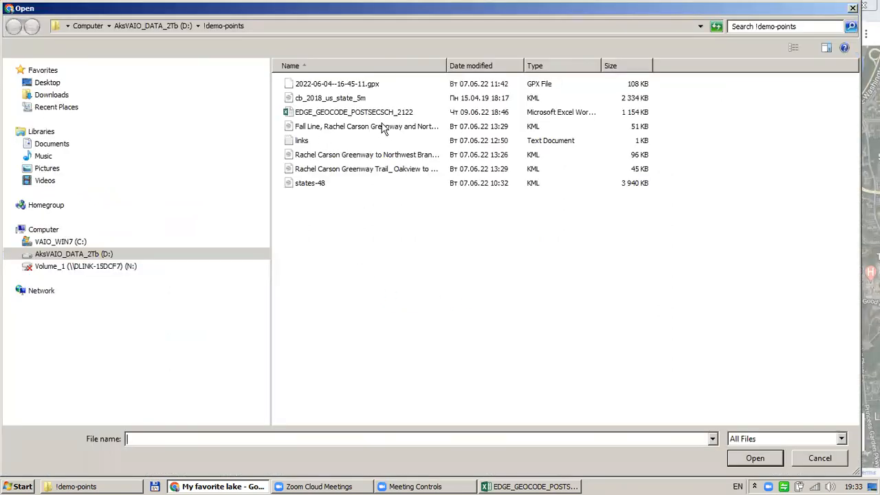
Import EDGE_GEOCODE_POSTSECSCH_2122, positioning markers by LAT/LON and titling them by NAME
left_click(390, 114)
left_click(754, 457)
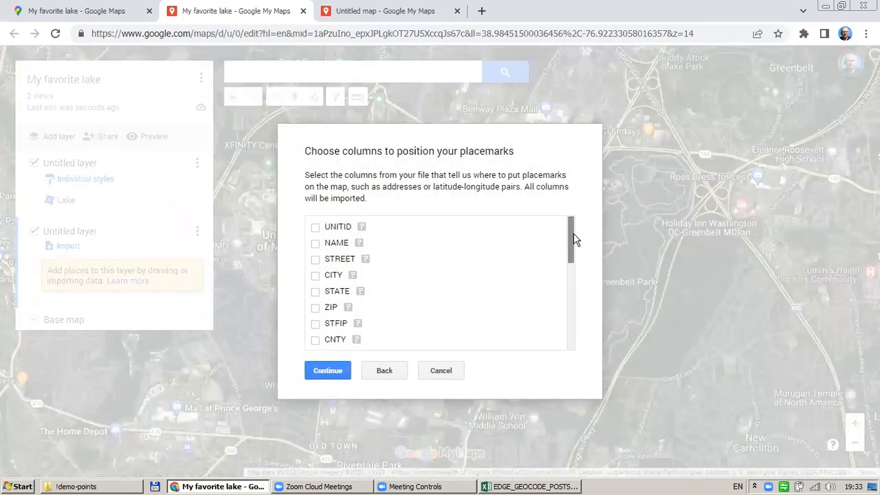
left_click_drag(573, 233, 570, 287)
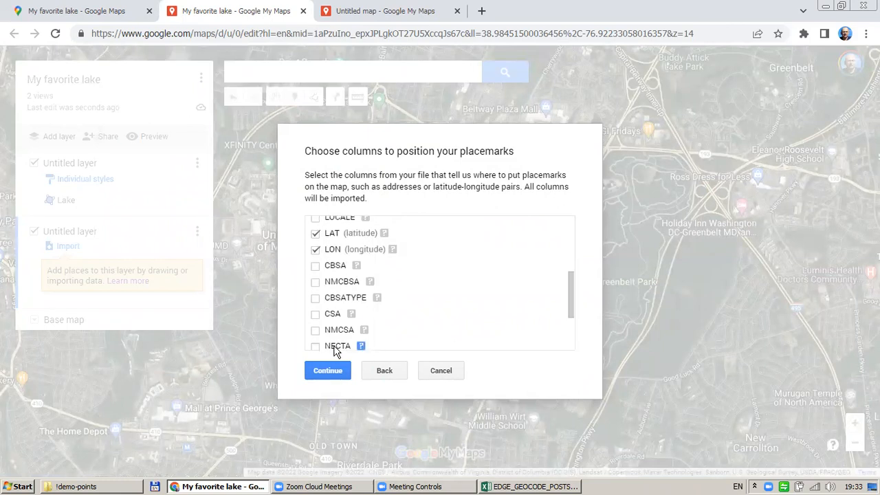
left_click(336, 371)
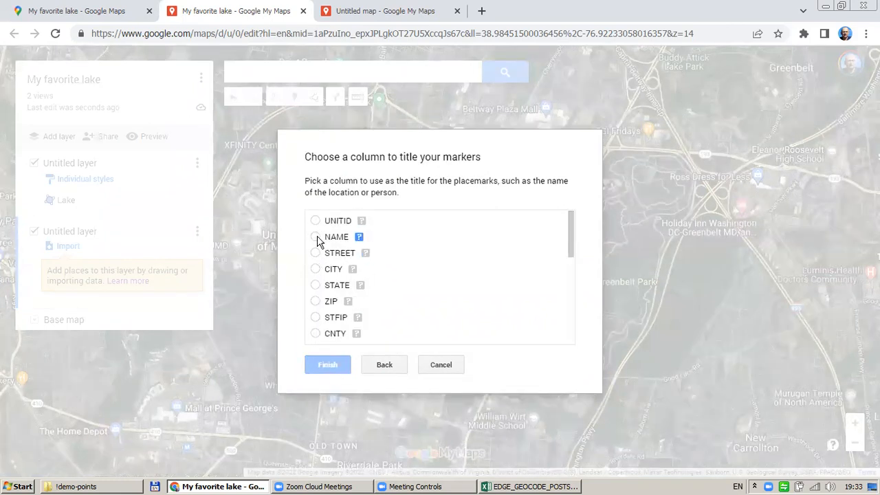
left_click(315, 237)
left_click(320, 364)
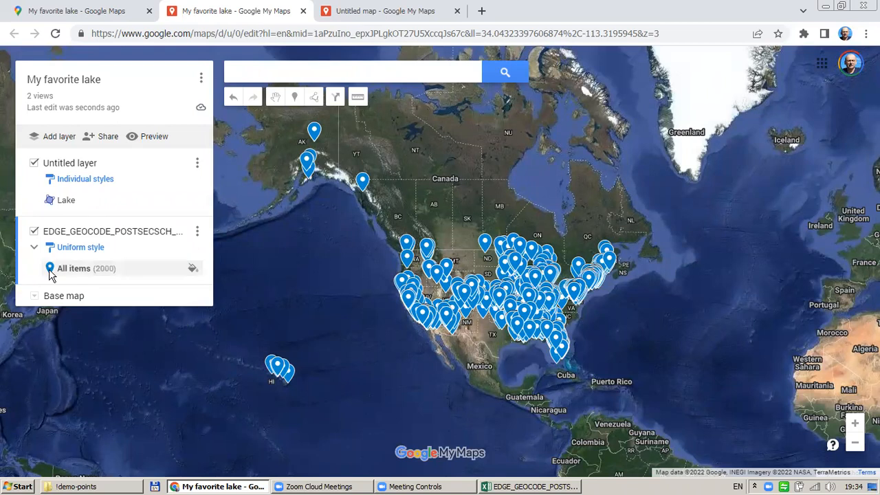
Style all imported university markers yellow with the book icon
left_click(193, 271)
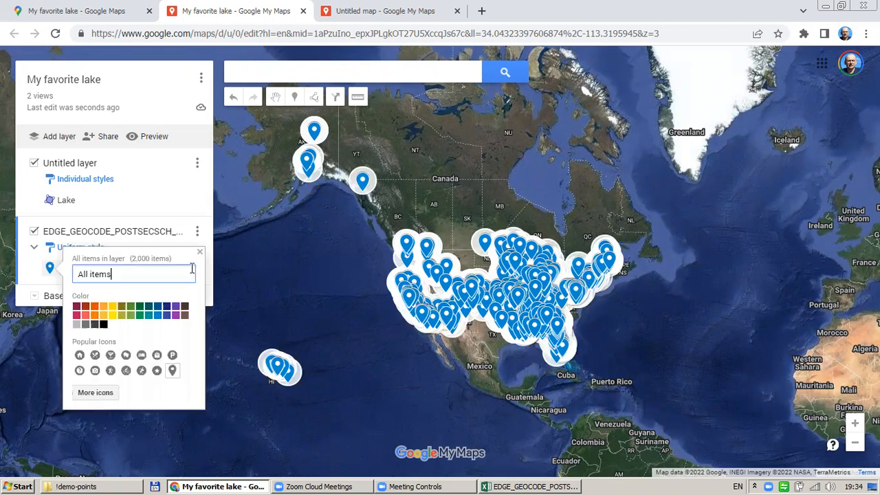
left_click(112, 306)
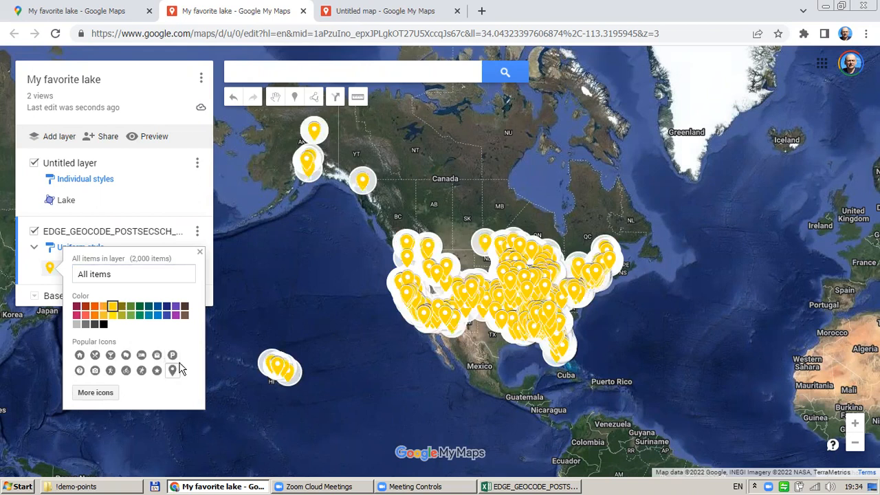
left_click(101, 393)
scroll(474, 349, "down", 3)
scroll(494, 347, "down", 1)
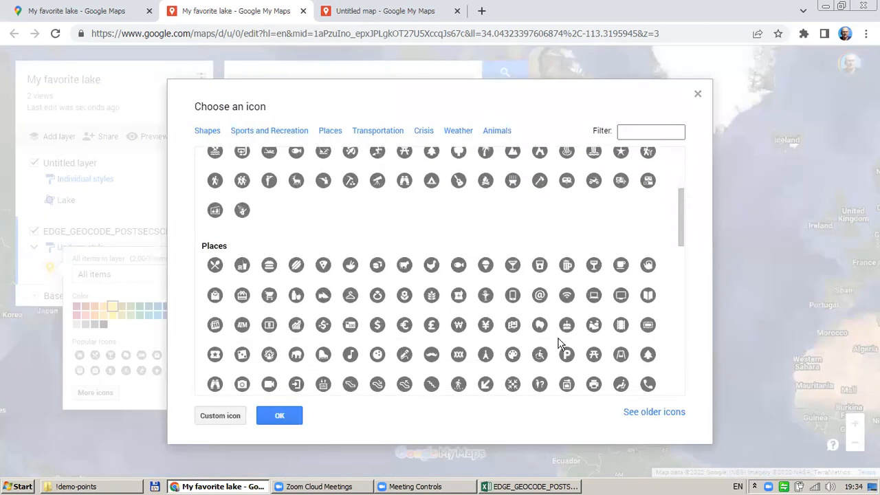
left_click(291, 415)
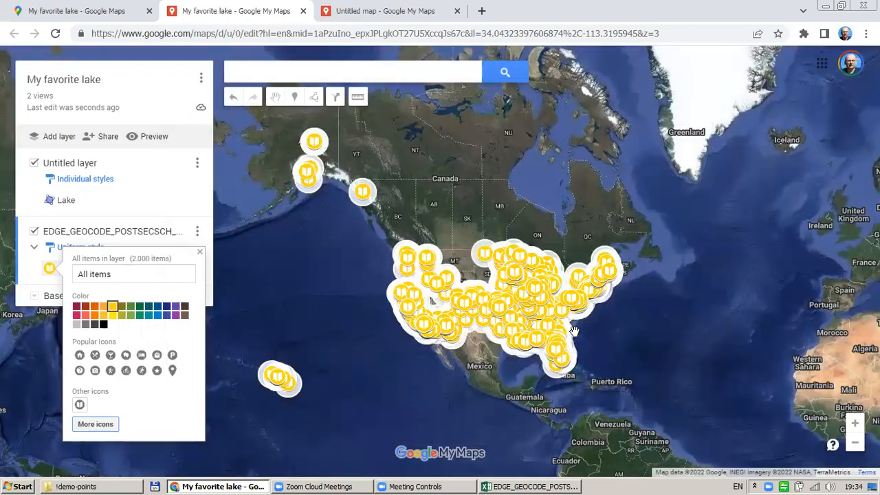
scroll(574, 330, "up", 2)
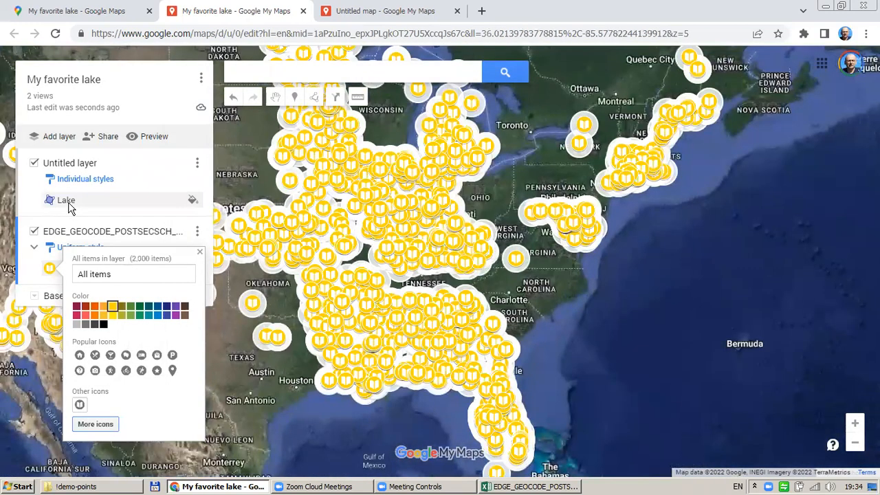
Zoom to Lake Artemesia near College Park, checking the Lake and University of Maryland marker details
left_click(69, 206)
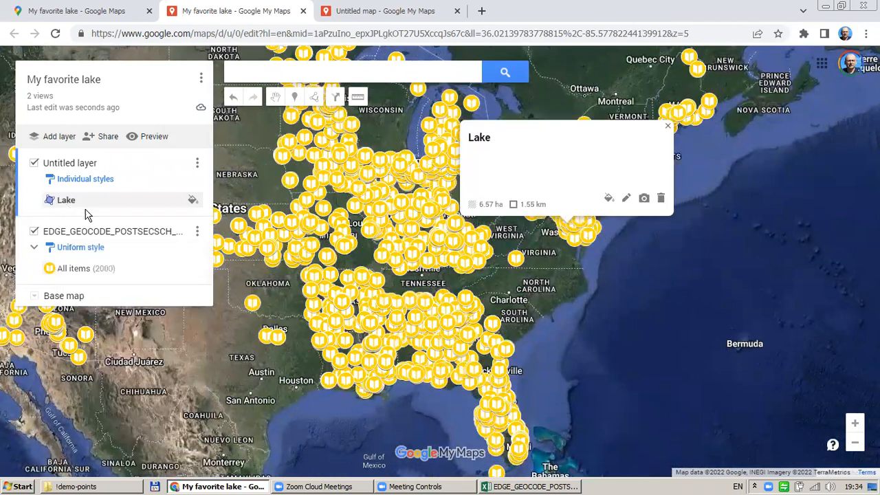
left_click_drag(531, 268, 489, 335)
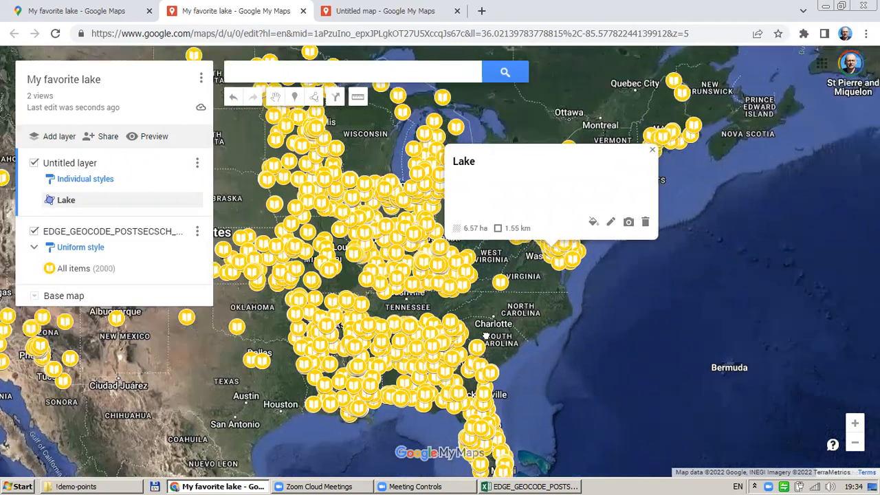
scroll(552, 321, "up", 1)
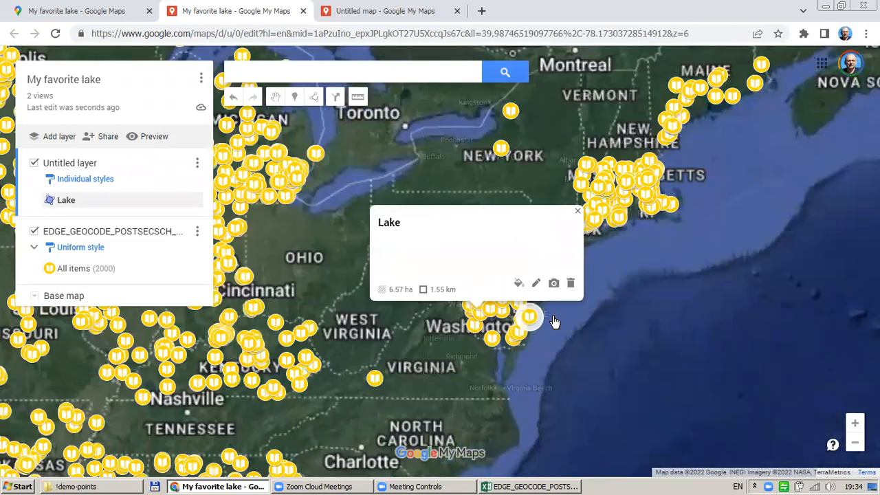
scroll(554, 321, "up", 4)
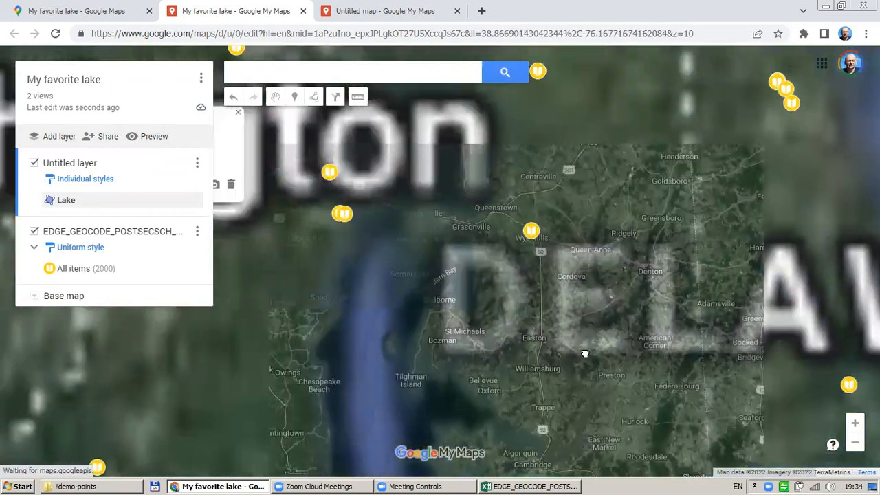
scroll(442, 238, "up", 3)
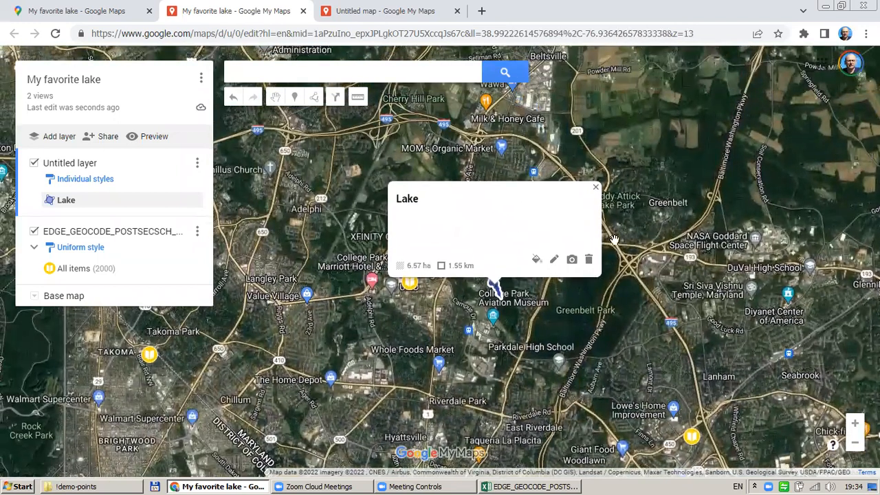
left_click(595, 187)
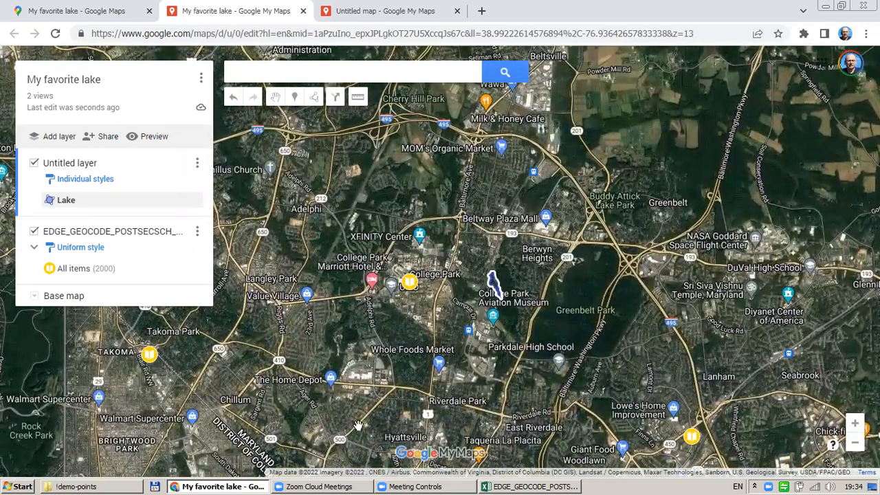
left_click(408, 283)
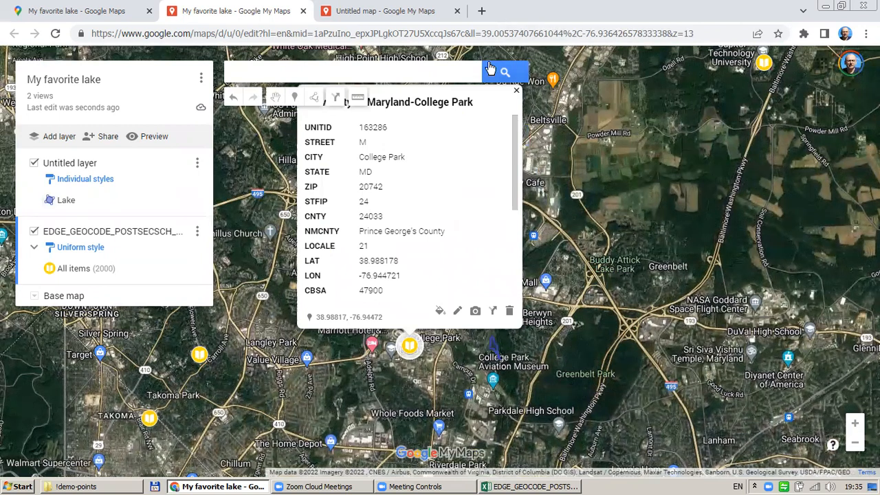
left_click(517, 93)
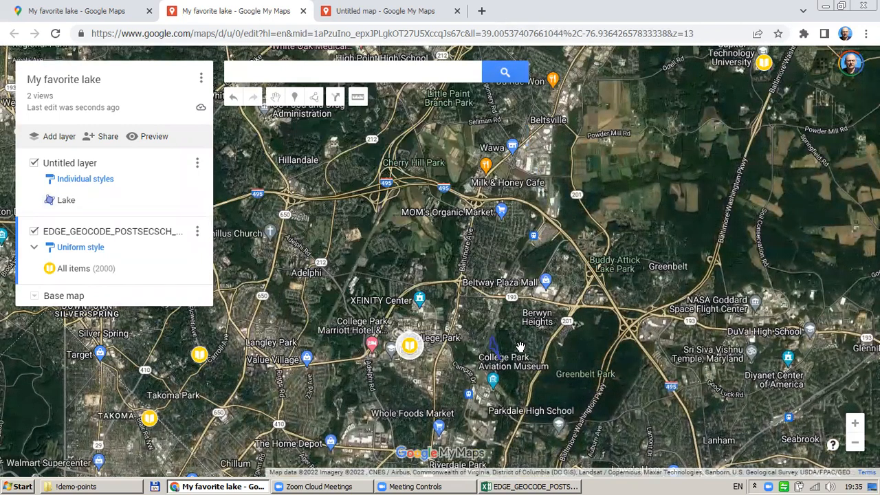
left_click_drag(525, 345, 494, 284)
Zoom in closer on the Lake outline and University of Maryland marker
scroll(468, 300, "up", 1)
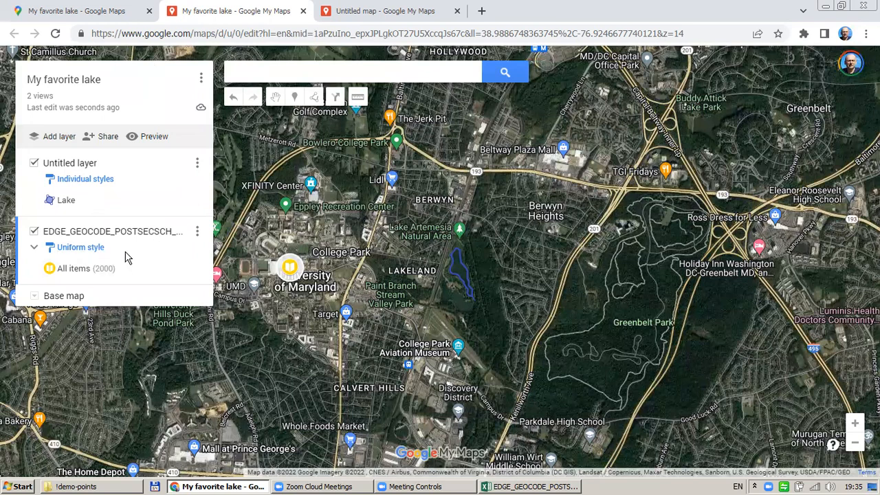
left_click(35, 166)
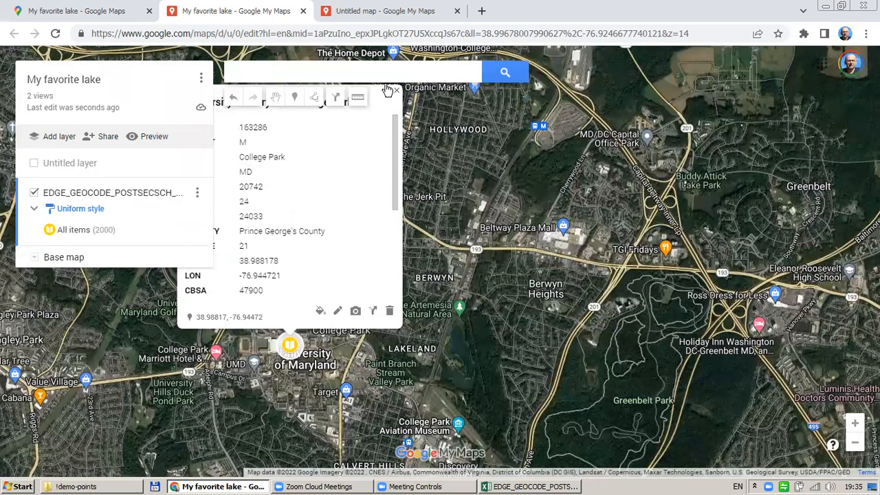
left_click(34, 165)
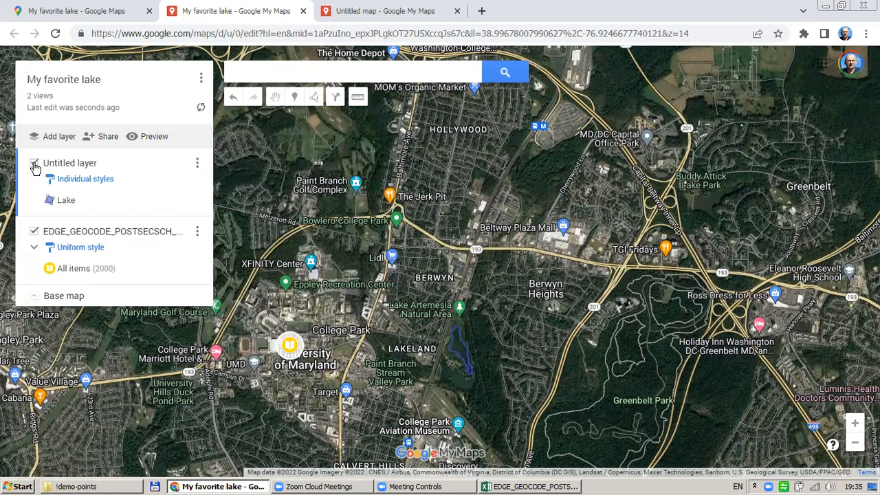
left_click(34, 166)
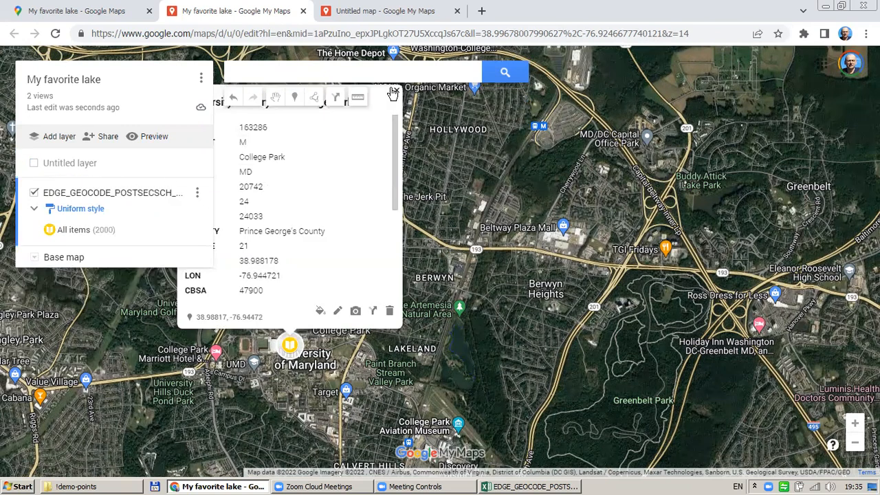
left_click(34, 193)
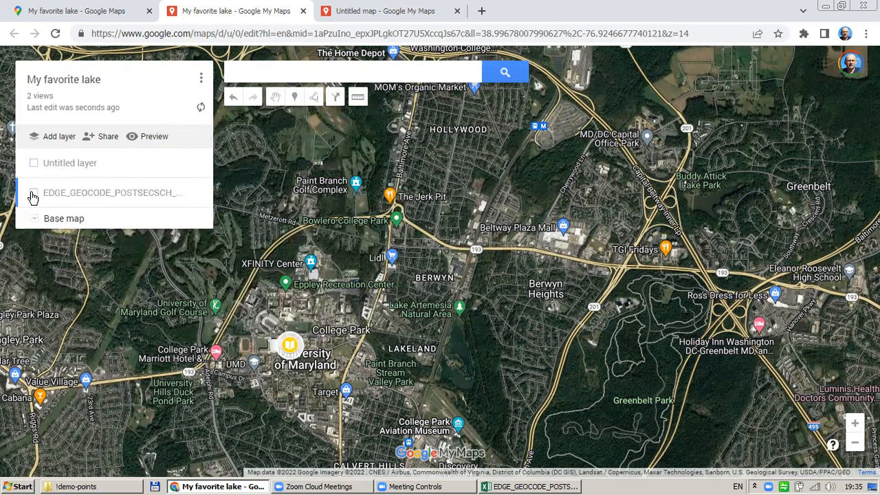
left_click(35, 193)
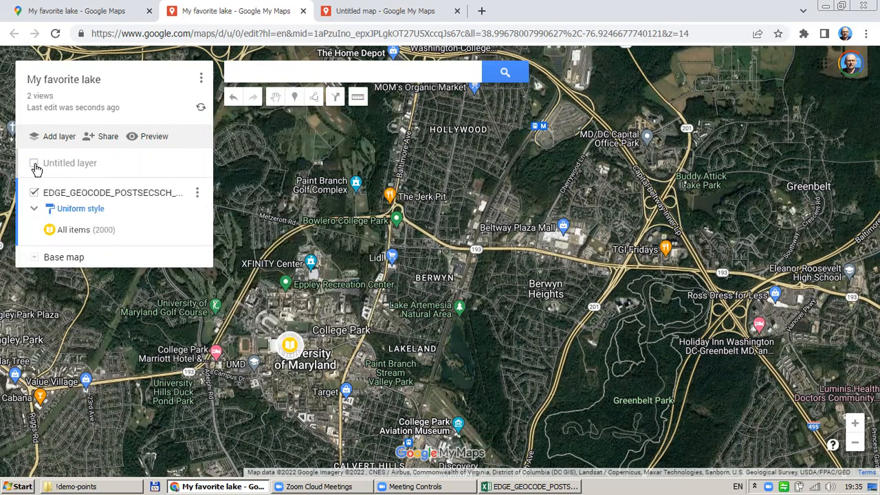
left_click(34, 165)
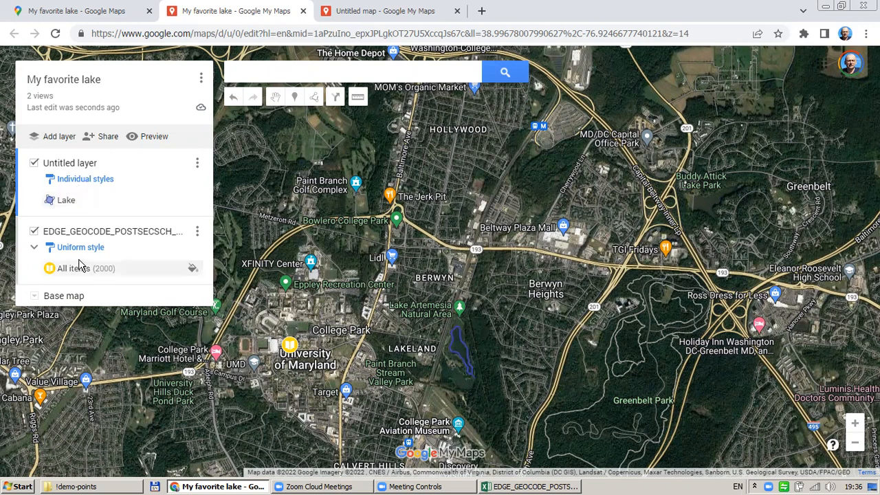
Replace the EDGE_GEOCODE layer name with 'American Universities' in the rename box
left_click(107, 238)
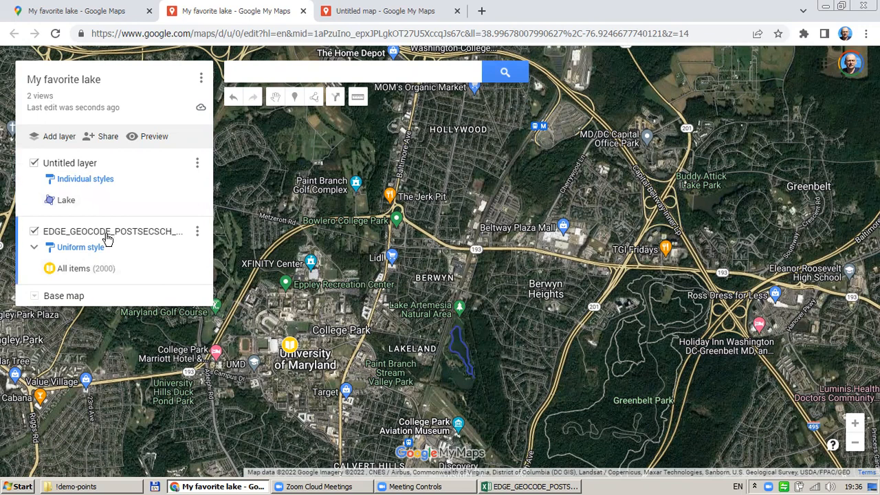
left_click(107, 234)
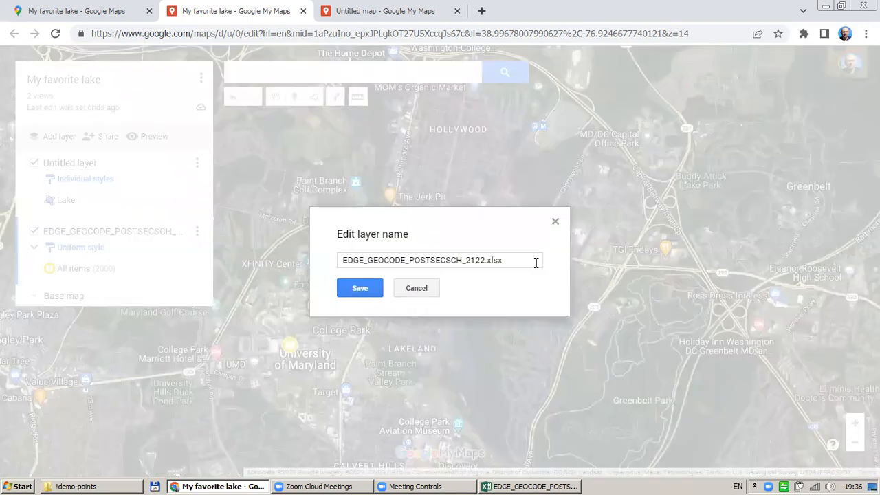
left_click_drag(343, 260, 467, 268)
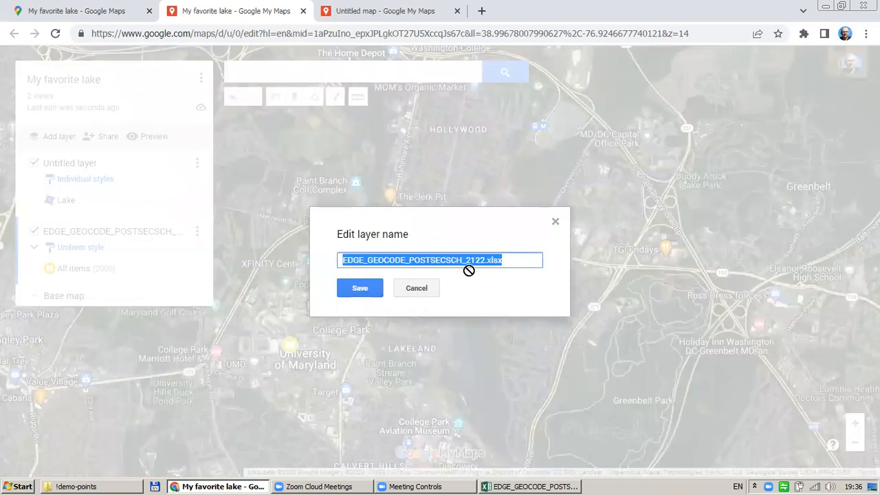
left_click_drag(522, 261, 320, 266)
type("American")
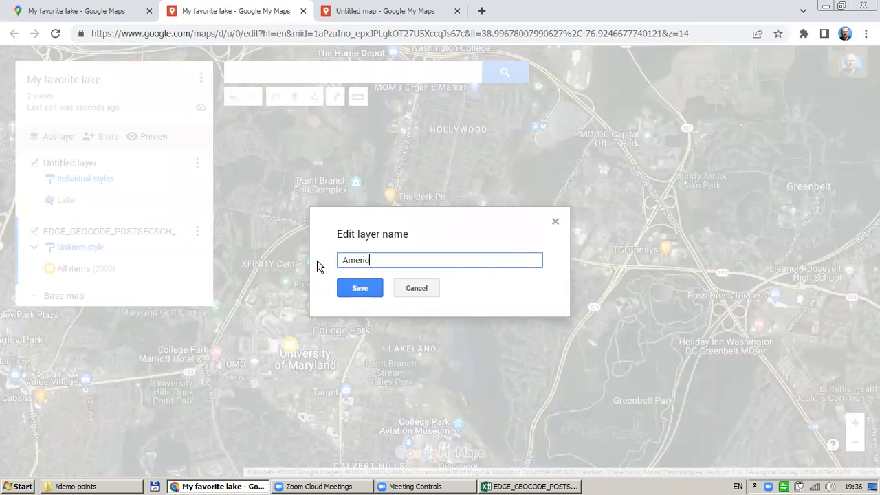
type(" Universities")
Save 'American Universities', rename the Untitled lake layer 'My favorite lakes', then hide it
left_click(359, 288)
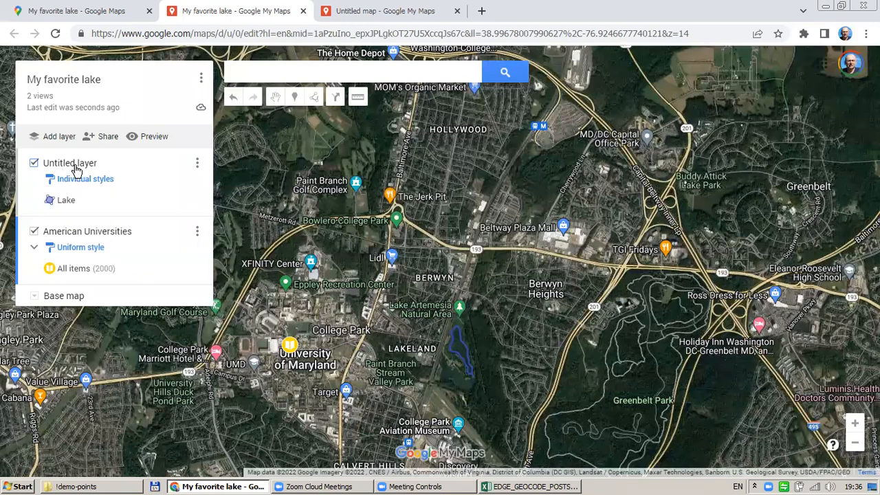
left_click(76, 170)
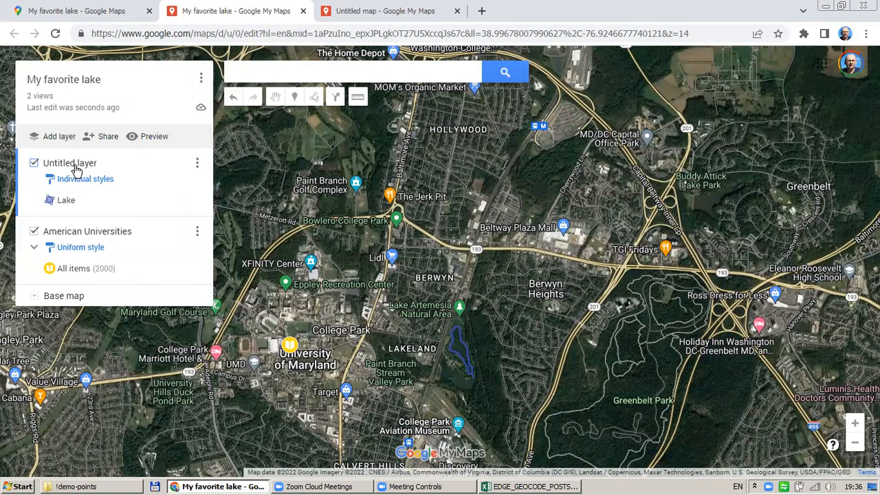
left_click(77, 171)
left_click(421, 260)
left_click_drag(421, 260, 293, 254)
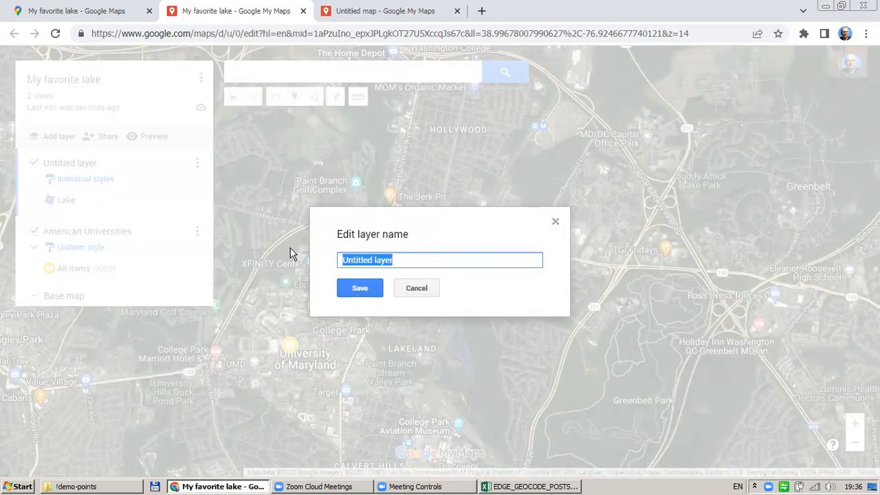
type("My fa")
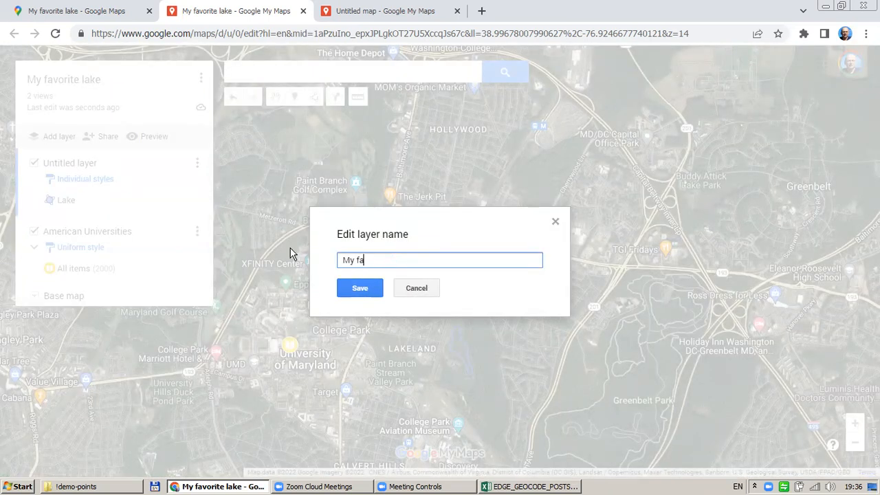
type("vorite lakes")
left_click(368, 262)
type("r")
left_click(354, 289)
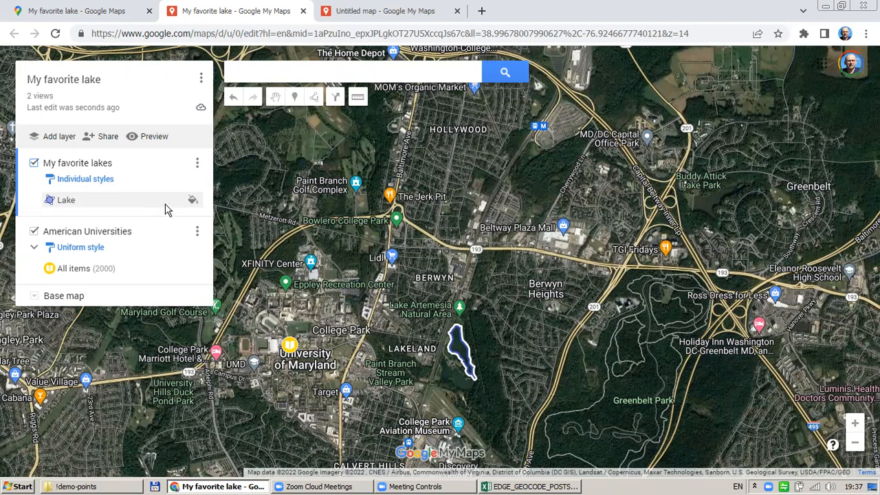
left_click(34, 164)
left_click(35, 164)
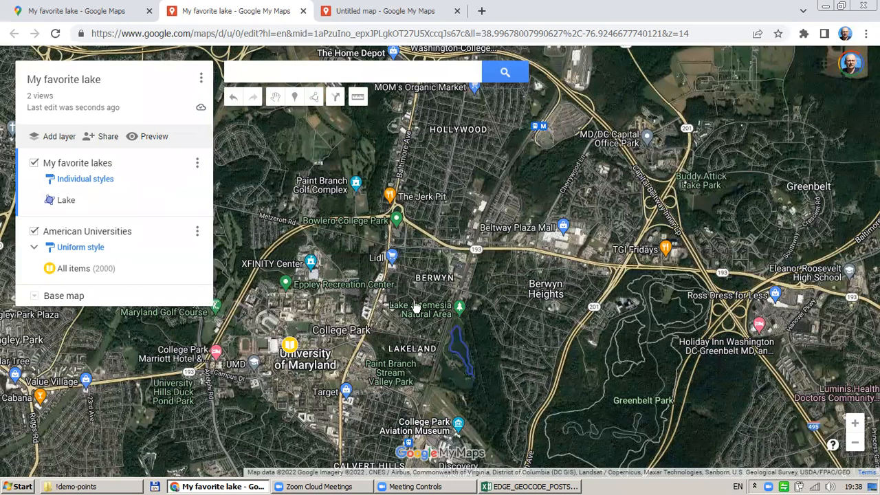
Open the My favorite lakes data table, inspect the Lake row's name and description, then close it
left_click(197, 165)
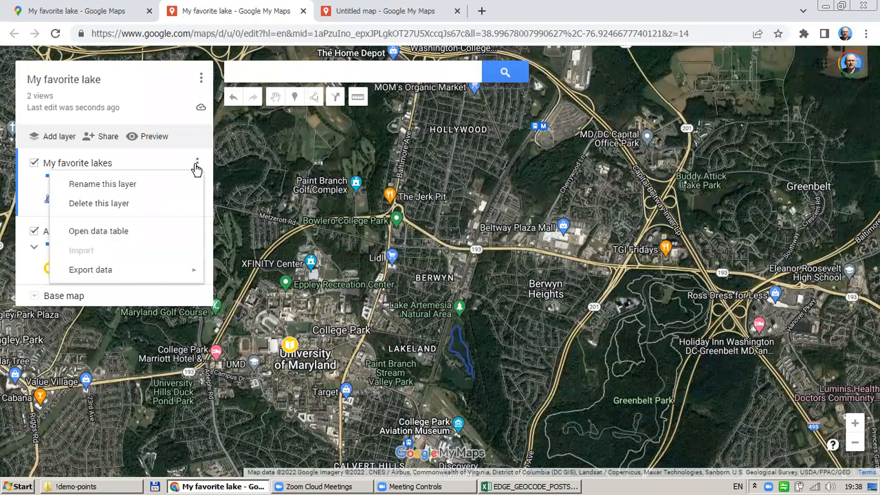
left_click(104, 238)
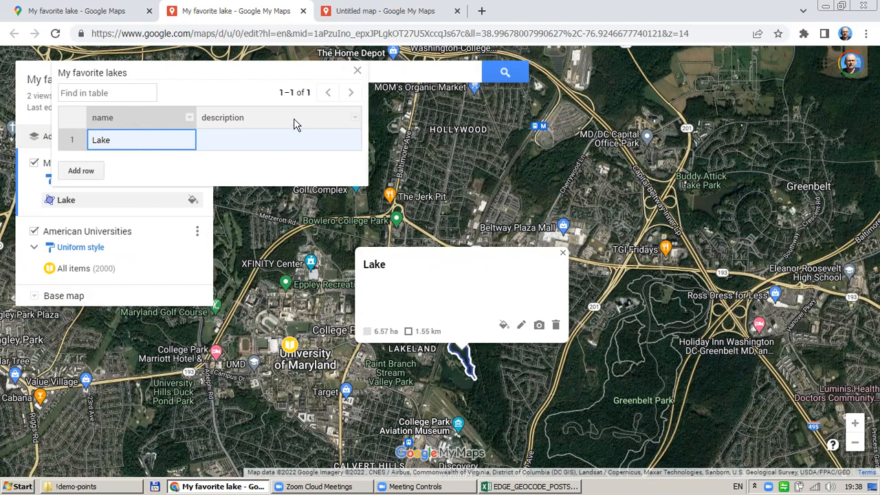
left_click_drag(125, 142, 94, 141)
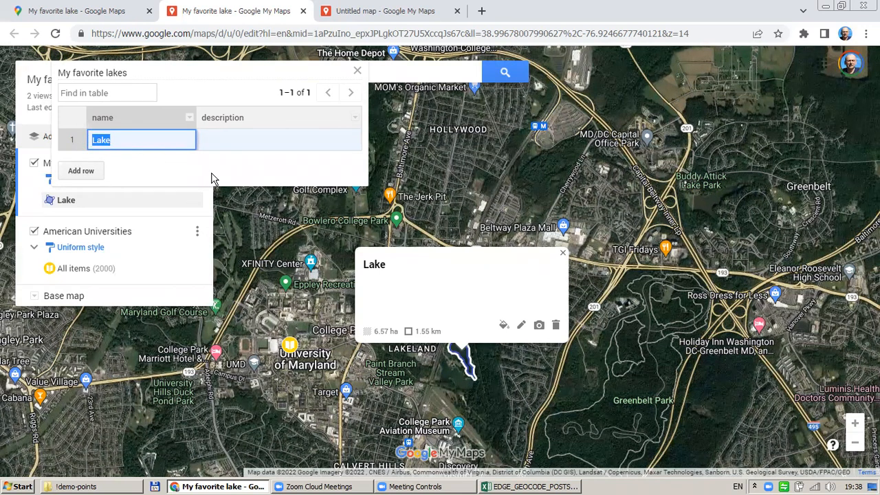
left_click(233, 141)
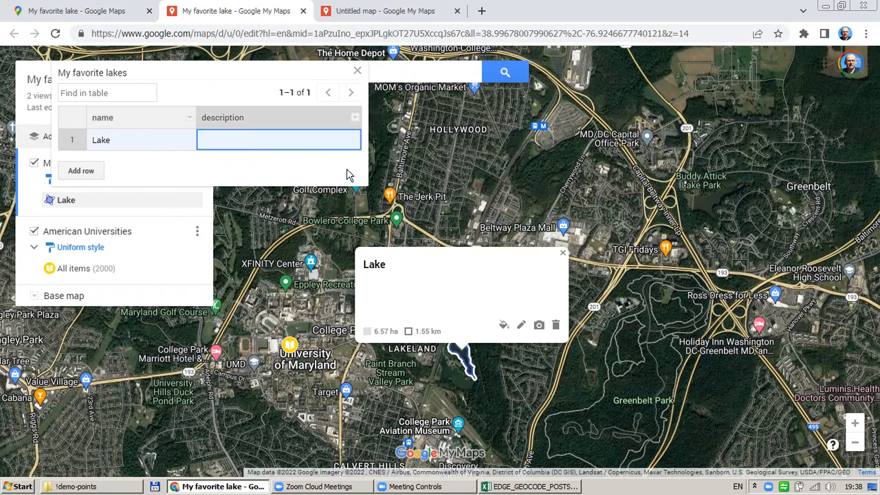
left_click(357, 71)
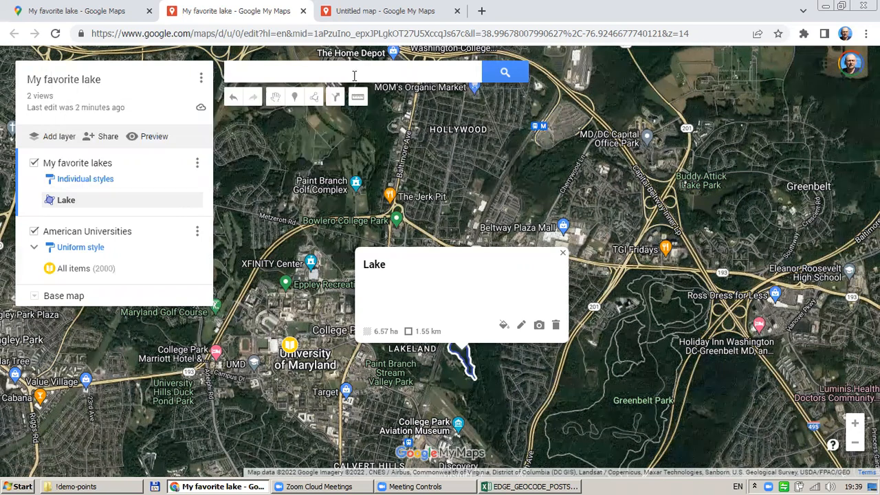
Open the American Universities data table, widen it to show more columns, then close it
left_click(197, 234)
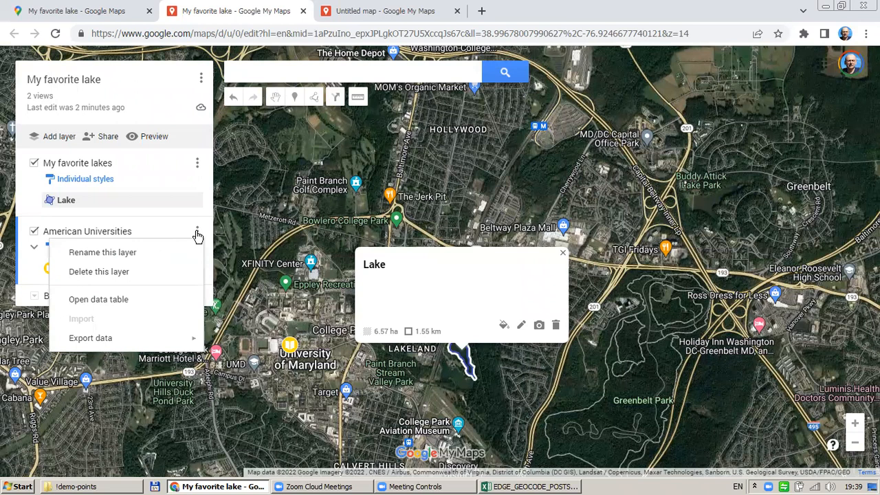
left_click(157, 310)
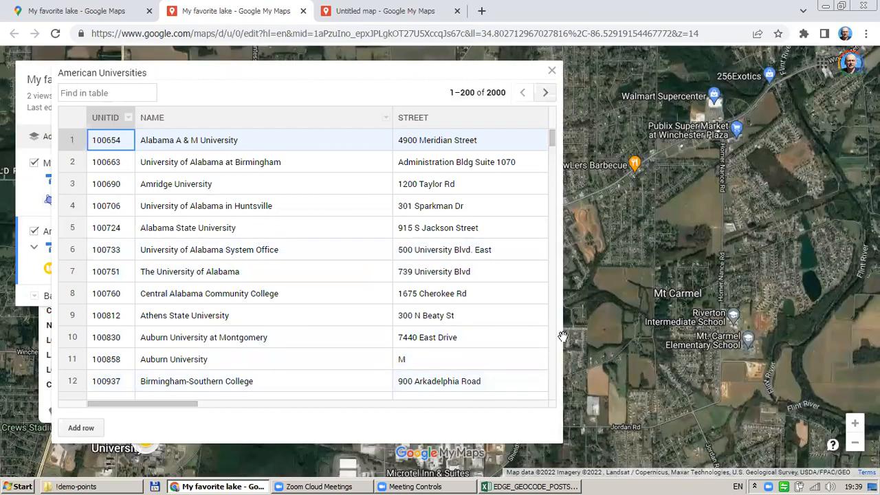
left_click_drag(562, 333, 852, 313)
left_click_drag(294, 406, 161, 412)
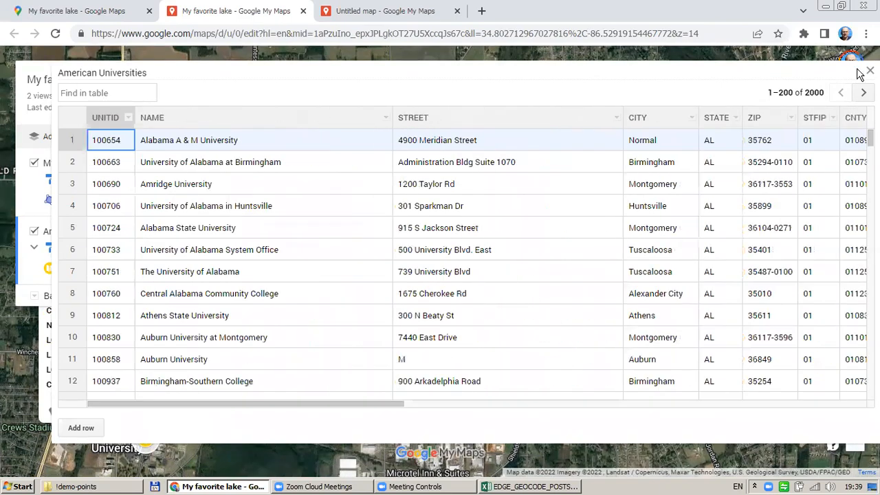
left_click(869, 70)
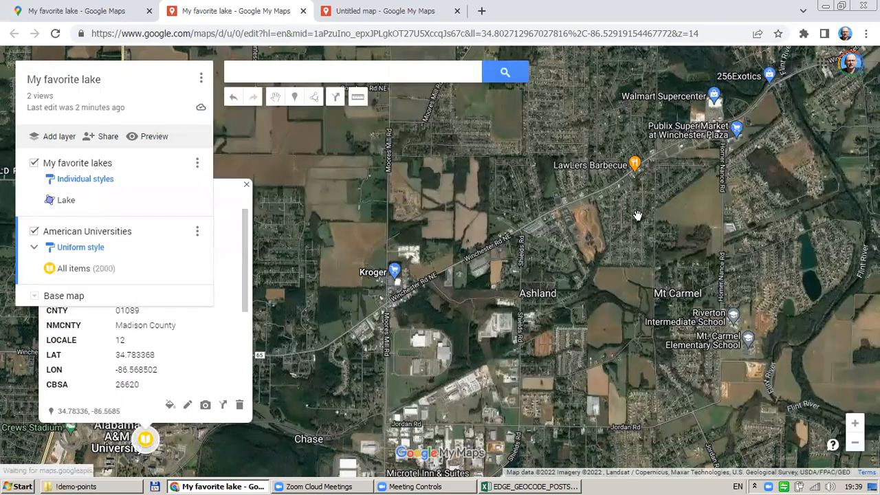
Close the Alabama A & M University details card
left_click(246, 184)
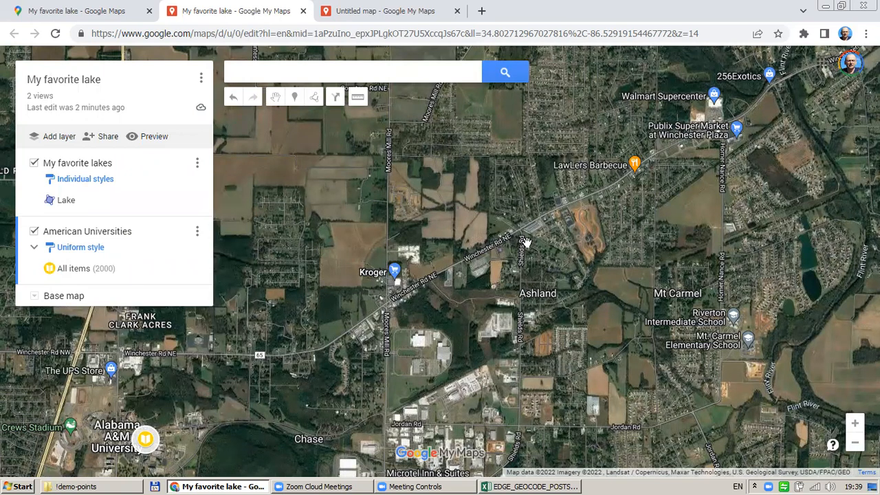